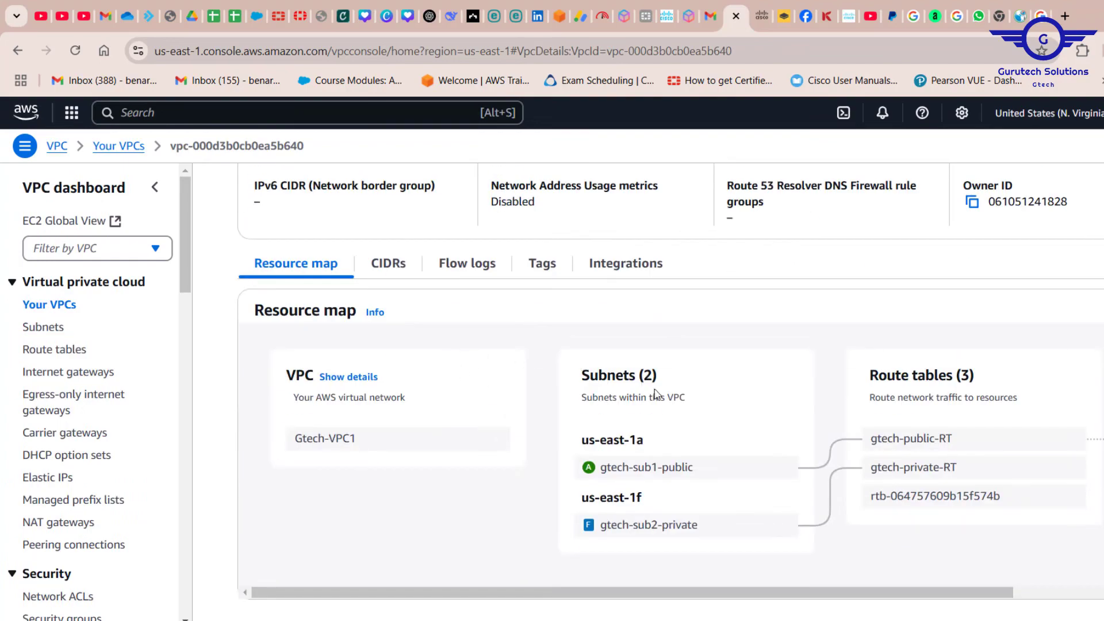
# Examine the Gtech-VPC1 resource map, tracing the public and private subnets to their route tables and network connections.
pyautogui.click(704, 471)
pyautogui.moveTo(705, 471); pyautogui.dragTo(663, 469)
pyautogui.click(715, 556)
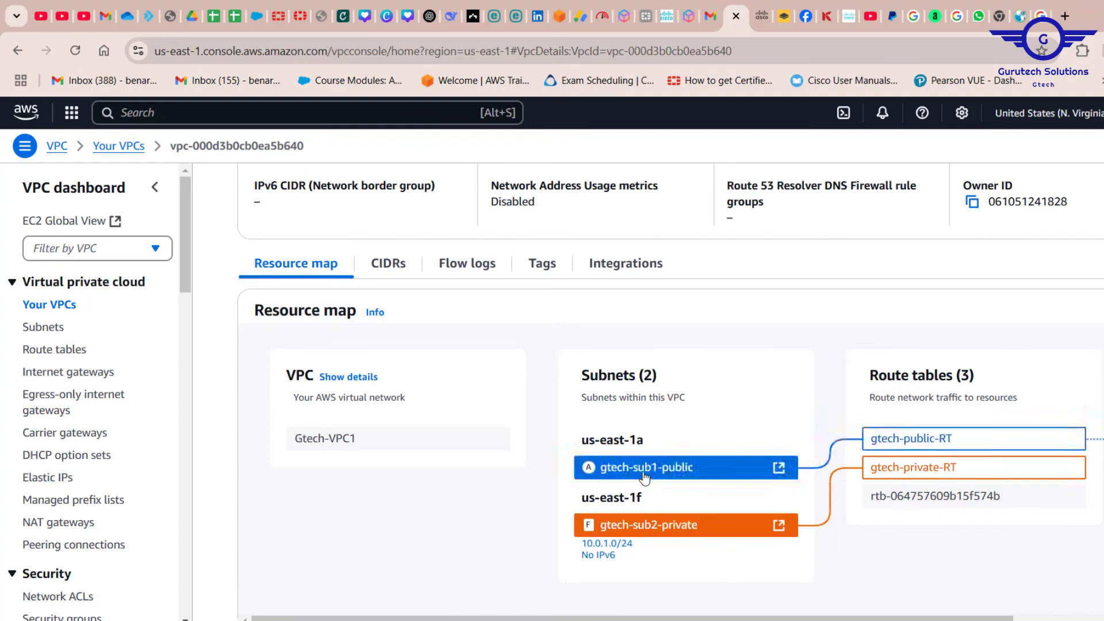
pyautogui.click(669, 469)
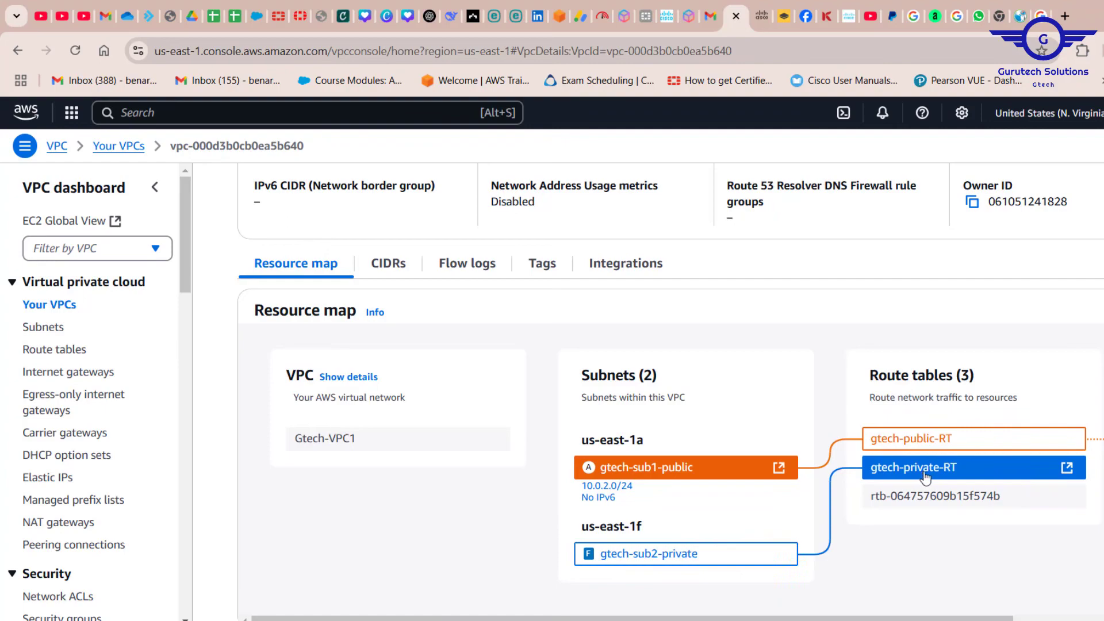
pyautogui.hscroll(5, 925, 477)
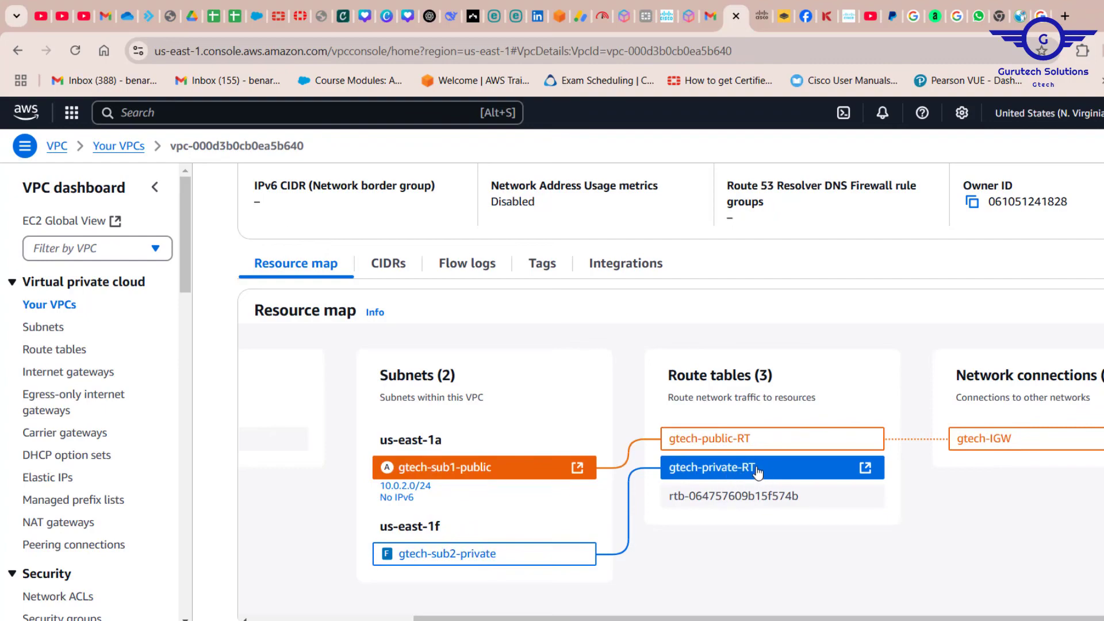
# Open the details of the route table associated with the gtech-sub1-public subnet, starting from the subnet list.
pyautogui.click(55, 329)
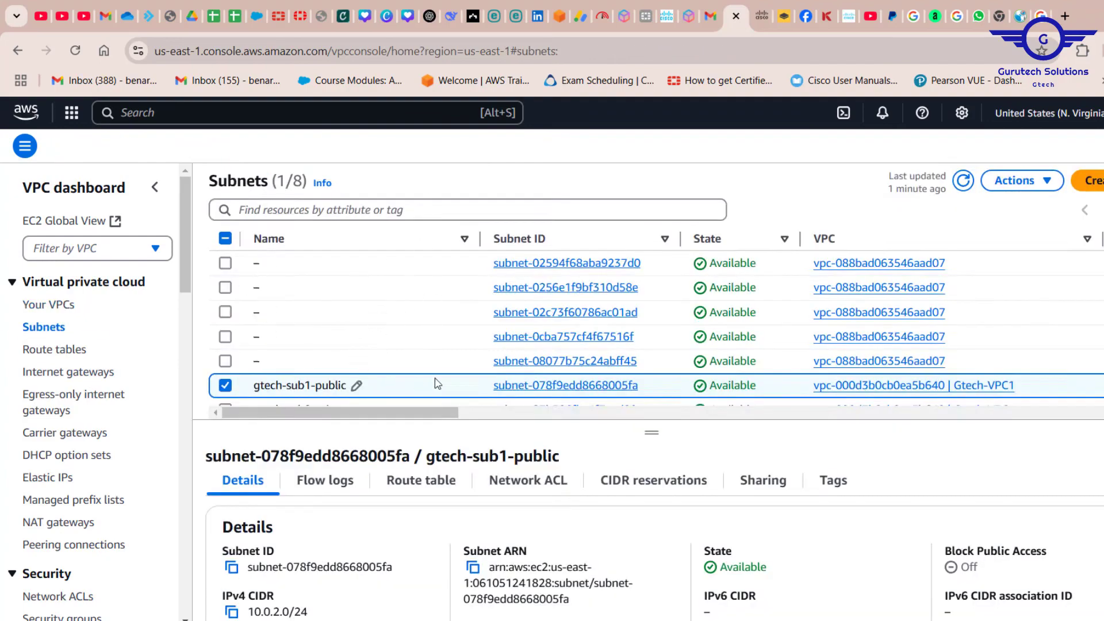
pyautogui.scroll(-1, 434, 381)
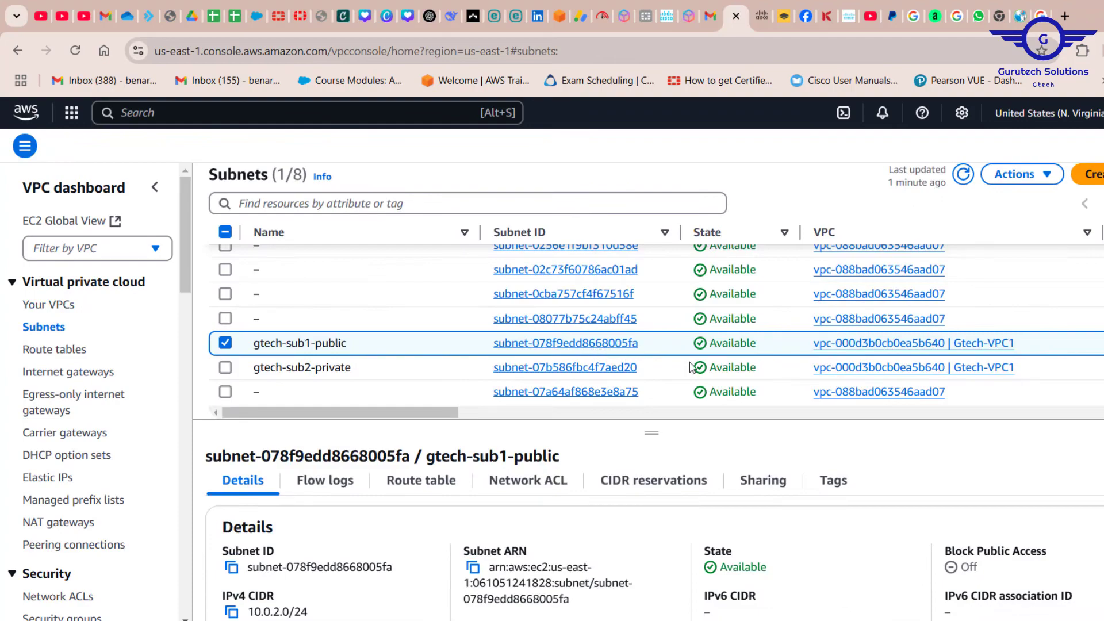
pyautogui.hscroll(15, 694, 367)
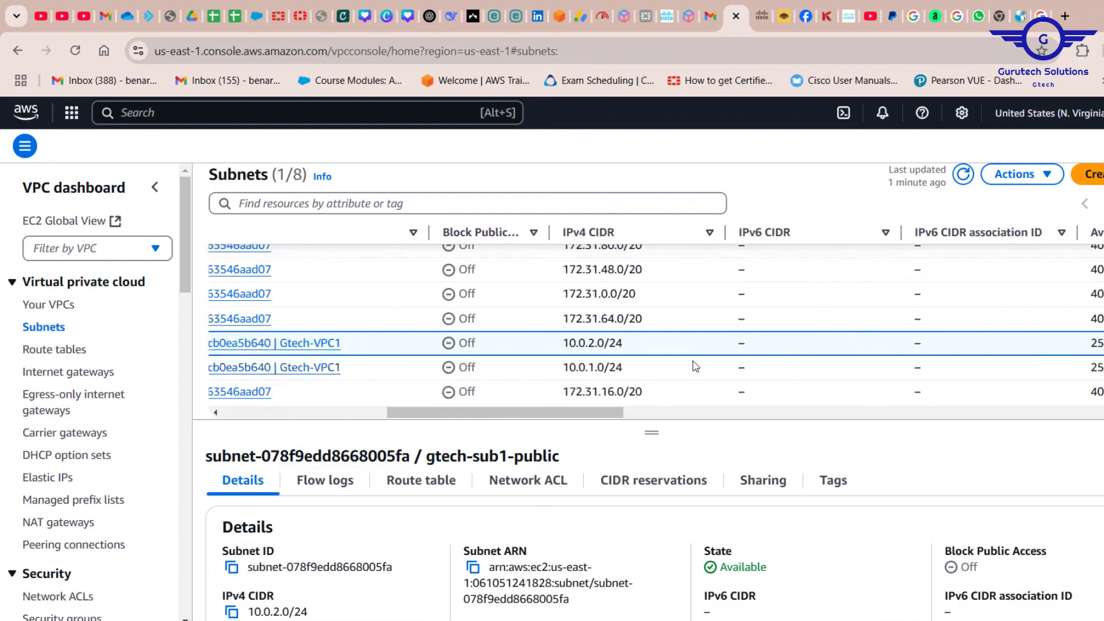
pyautogui.hscroll(4, 694, 366)
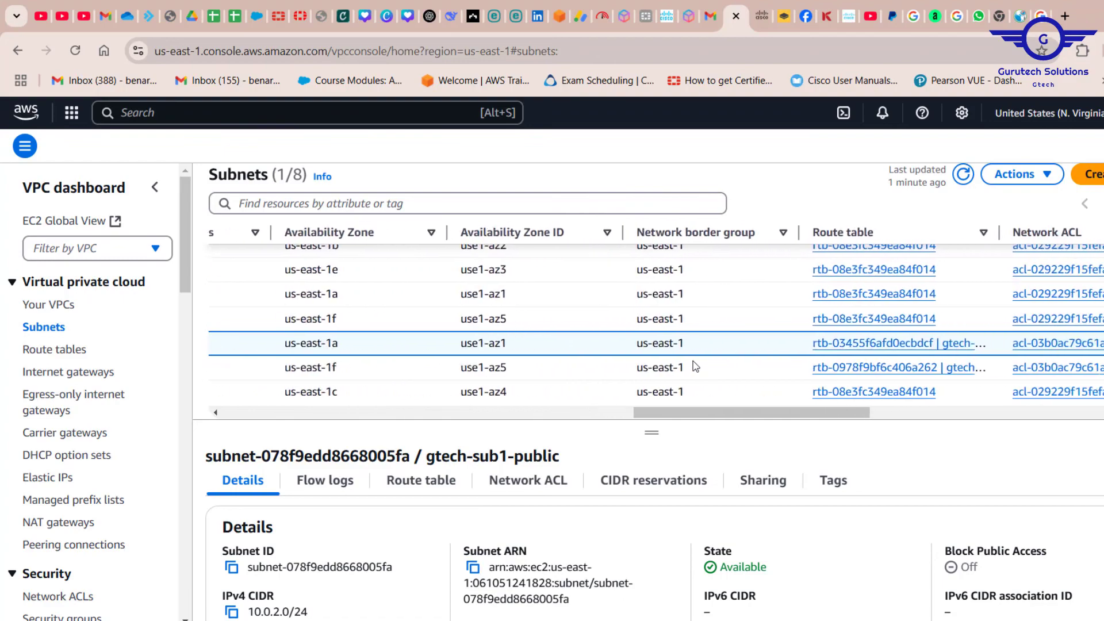
pyautogui.moveTo(990, 232); pyautogui.dragTo(1088, 247)
pyautogui.click(864, 343)
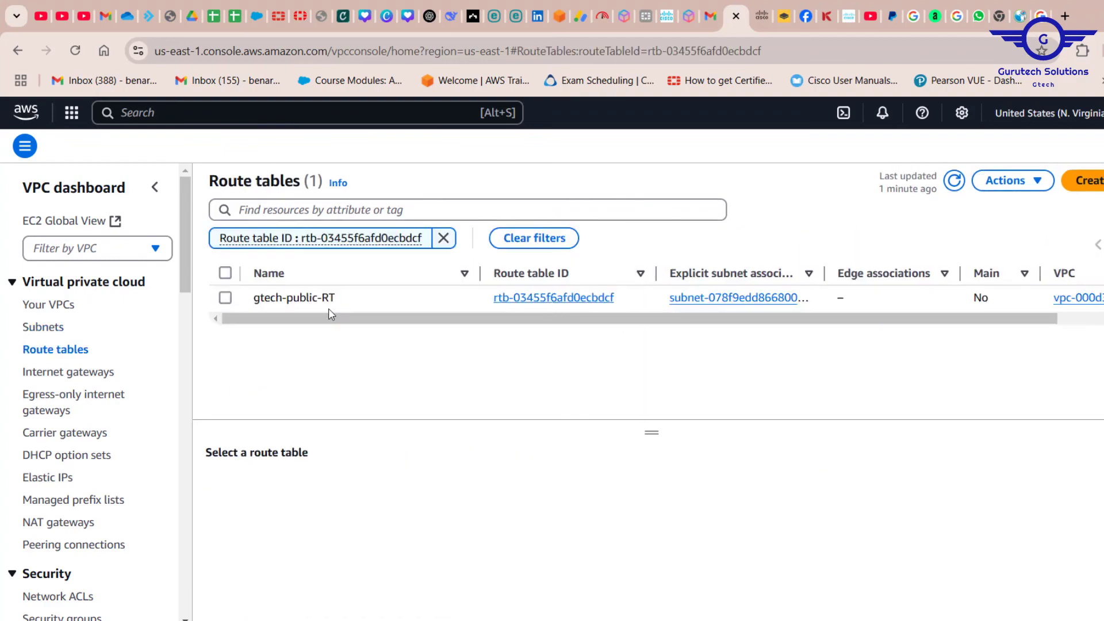
pyautogui.click(521, 299)
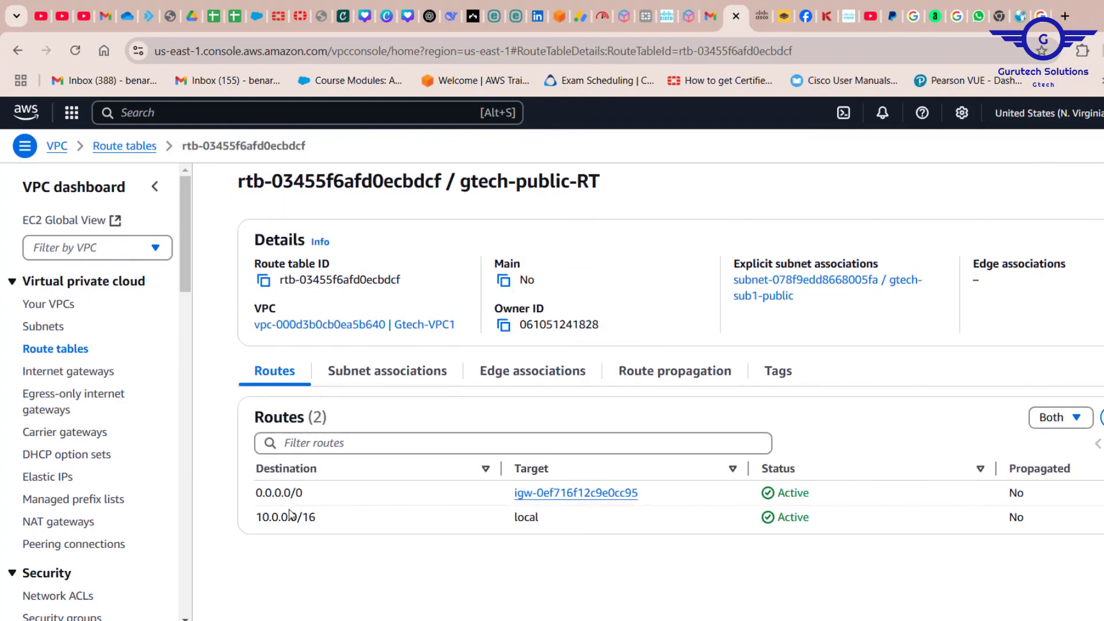
# Review the destinations and targets of the 0.0.0.0/0 and 10.0.0.0/16 routes in gtech-public-RT.
pyautogui.moveTo(310, 496); pyautogui.dragTo(251, 497)
pyautogui.moveTo(639, 494); pyautogui.dragTo(513, 496)
pyautogui.moveTo(581, 521); pyautogui.dragTo(257, 520)
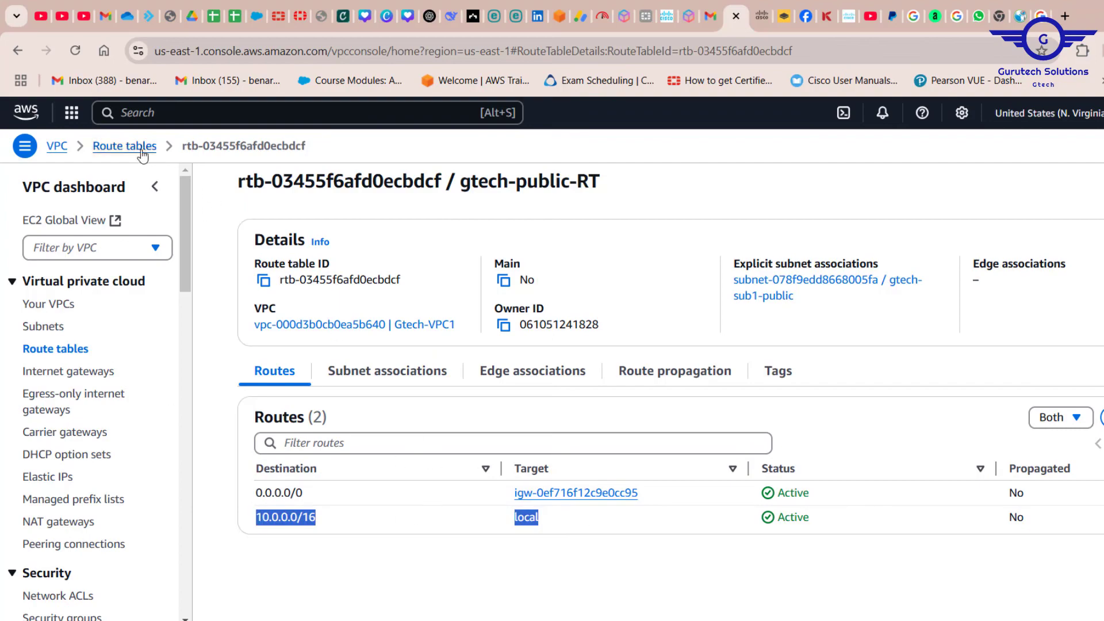
# Open the gtech-private-RT route table and review its routes and explicit subnet associations.
pyautogui.click(57, 354)
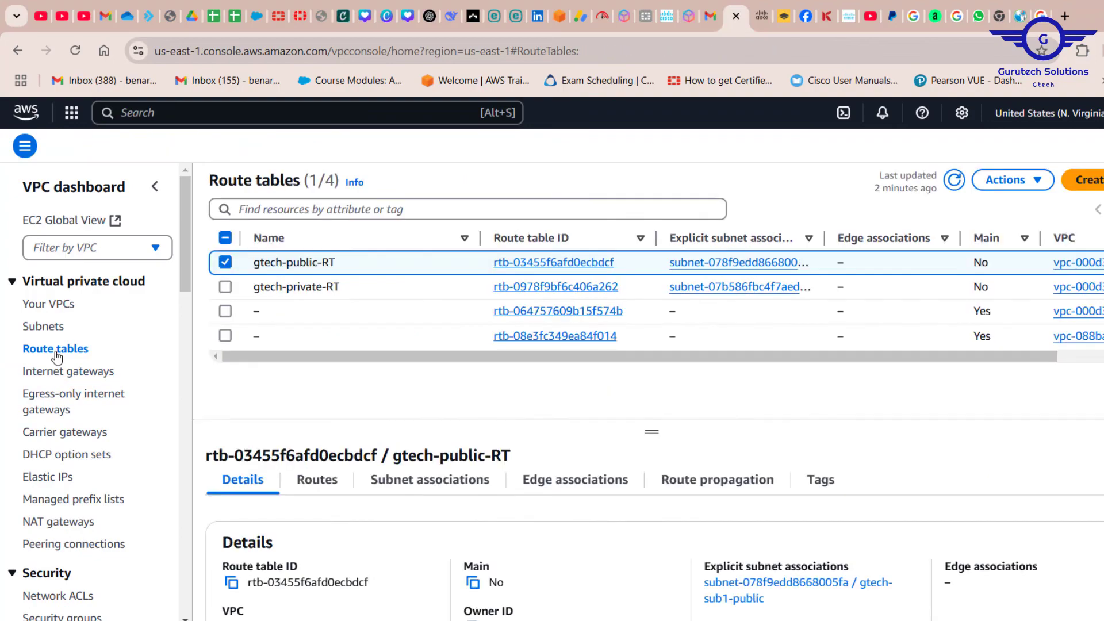
pyautogui.click(544, 288)
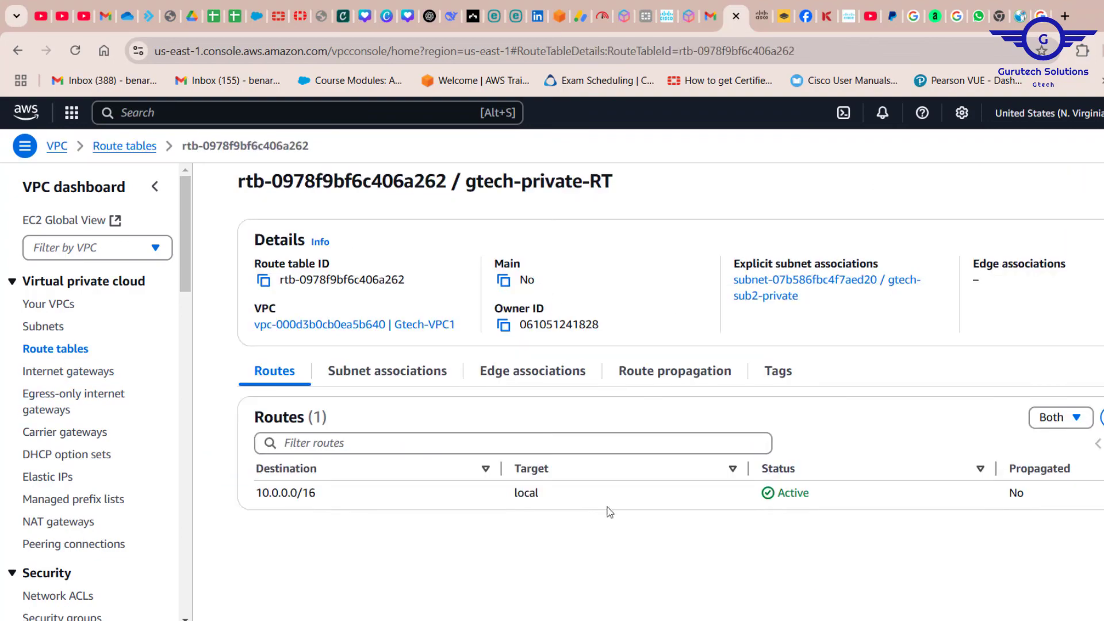
pyautogui.moveTo(1057, 497); pyautogui.dragTo(263, 496)
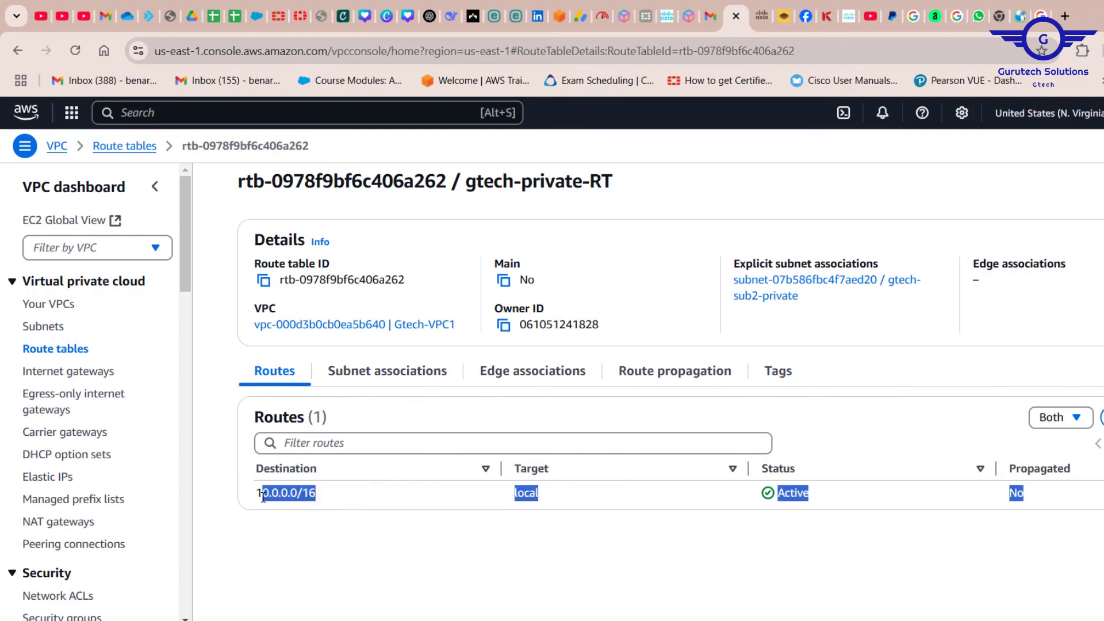
pyautogui.click(389, 370)
pyautogui.moveTo(847, 501); pyautogui.dragTo(258, 496)
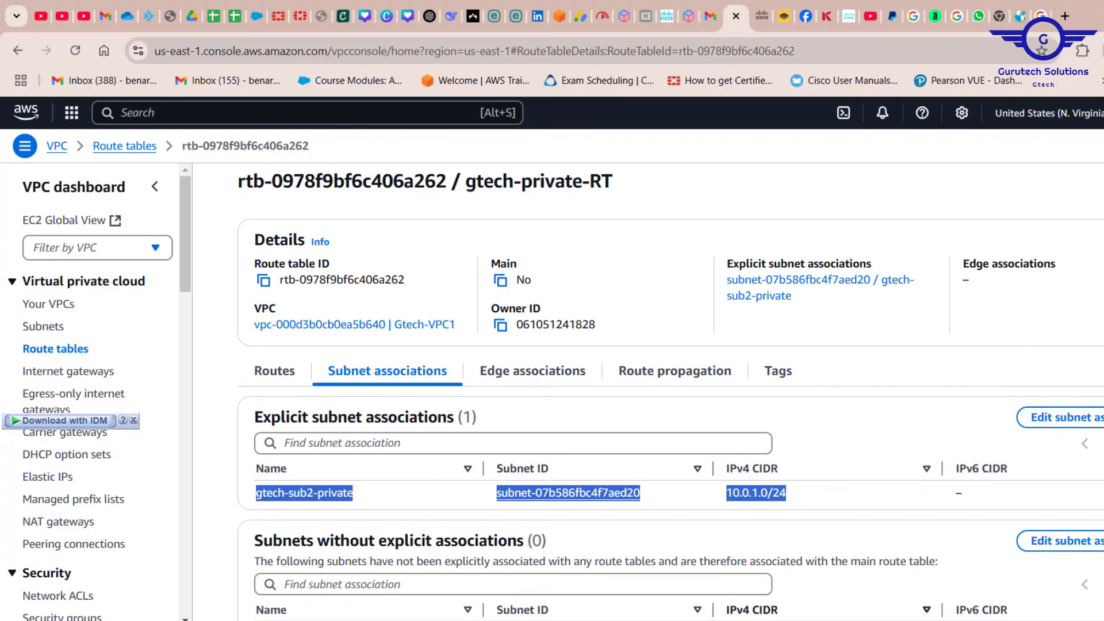
# Switch to the nat.drawio diagram in draw.io to look at the AWS NAT gateway, and return to the AWS console.
pyautogui.click(758, 620)
pyautogui.click(622, 402)
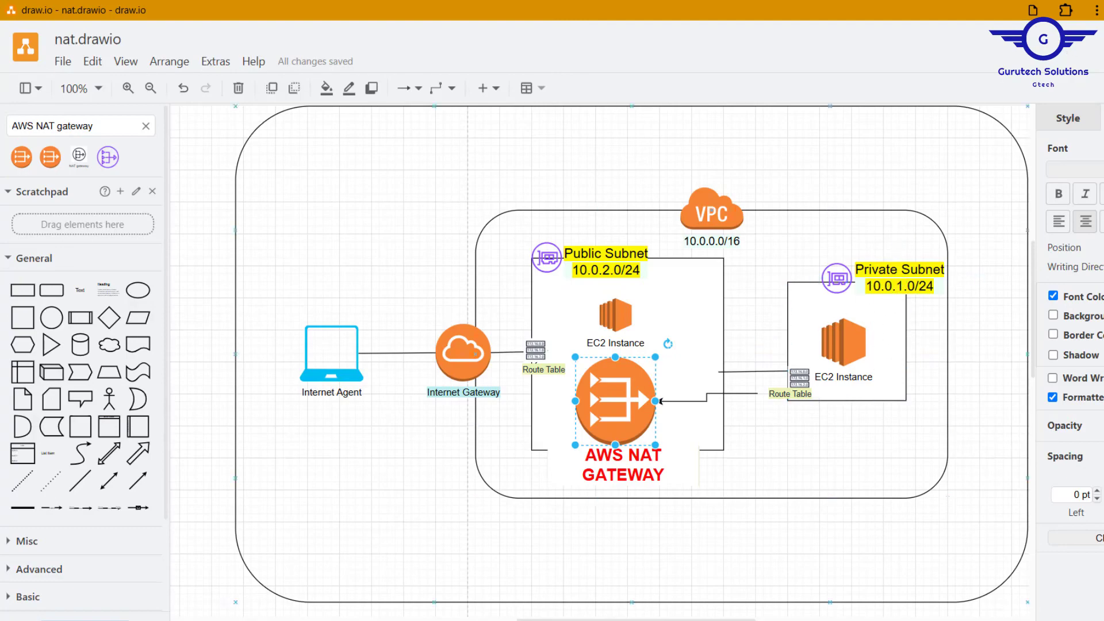
pyautogui.click(1103, 10)
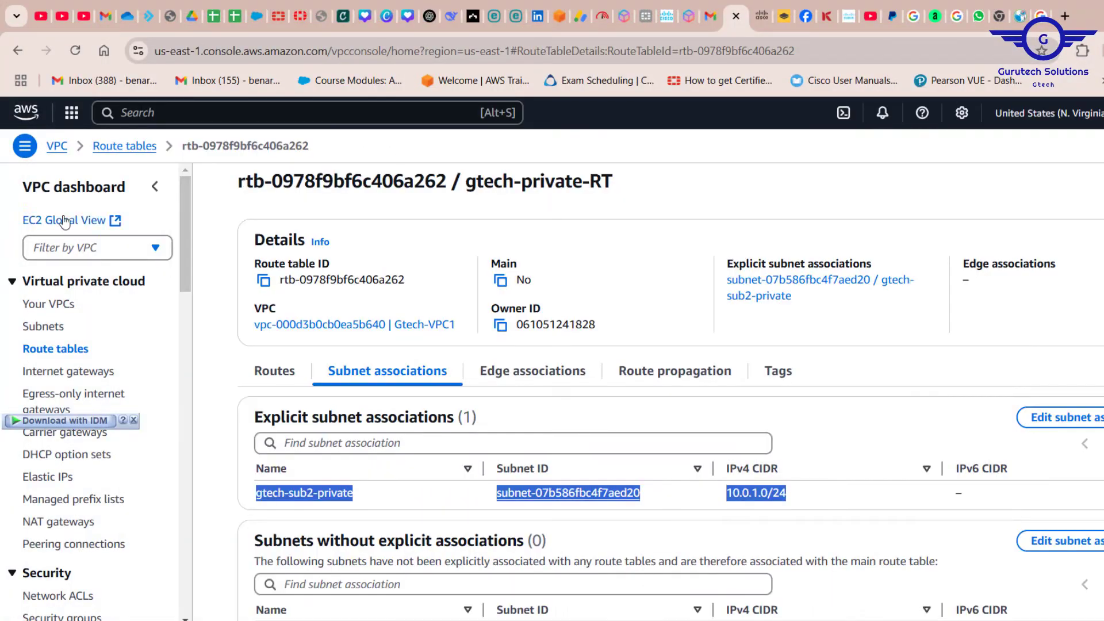
# Search the AWS console for EC2 and open the service to reach its instances.
pyautogui.click(233, 112)
pyautogui.write('EC2')
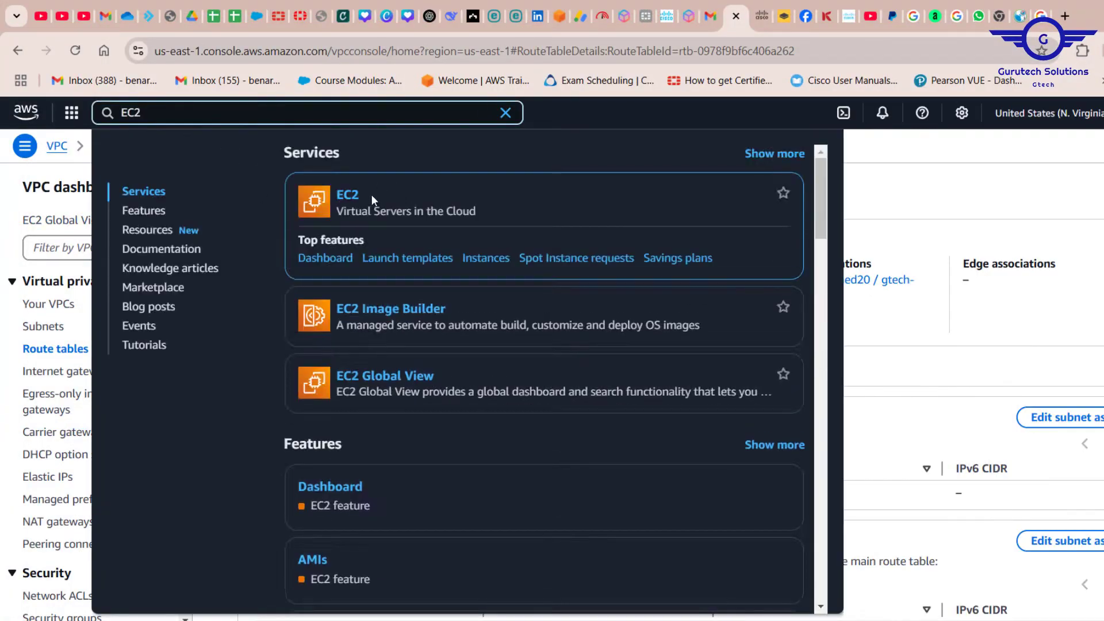
pyautogui.click(370, 195)
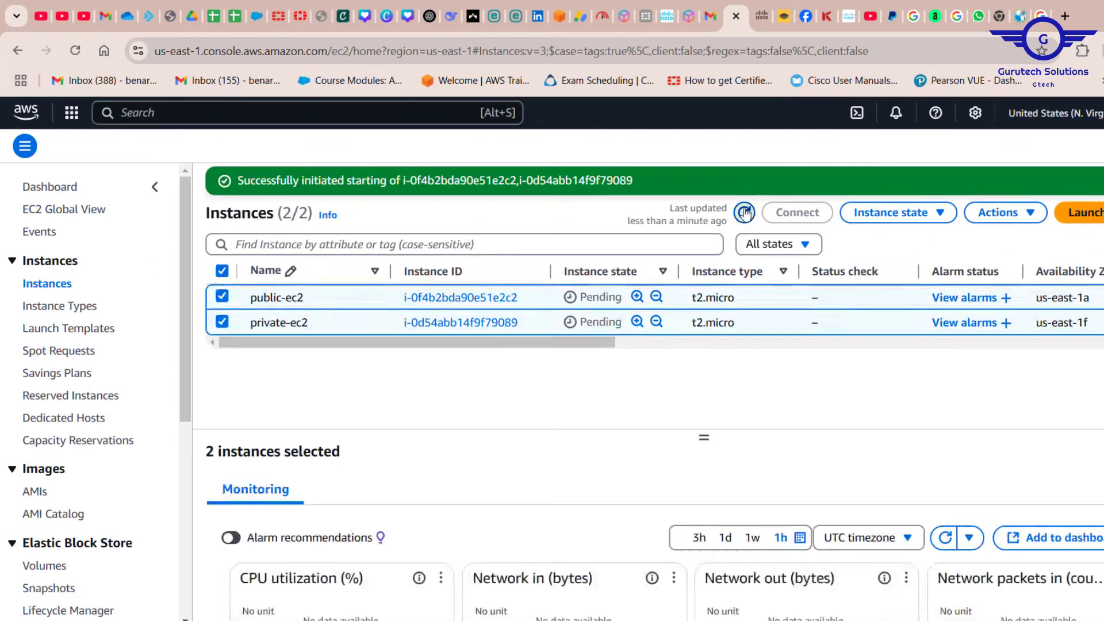
pyautogui.click(744, 213)
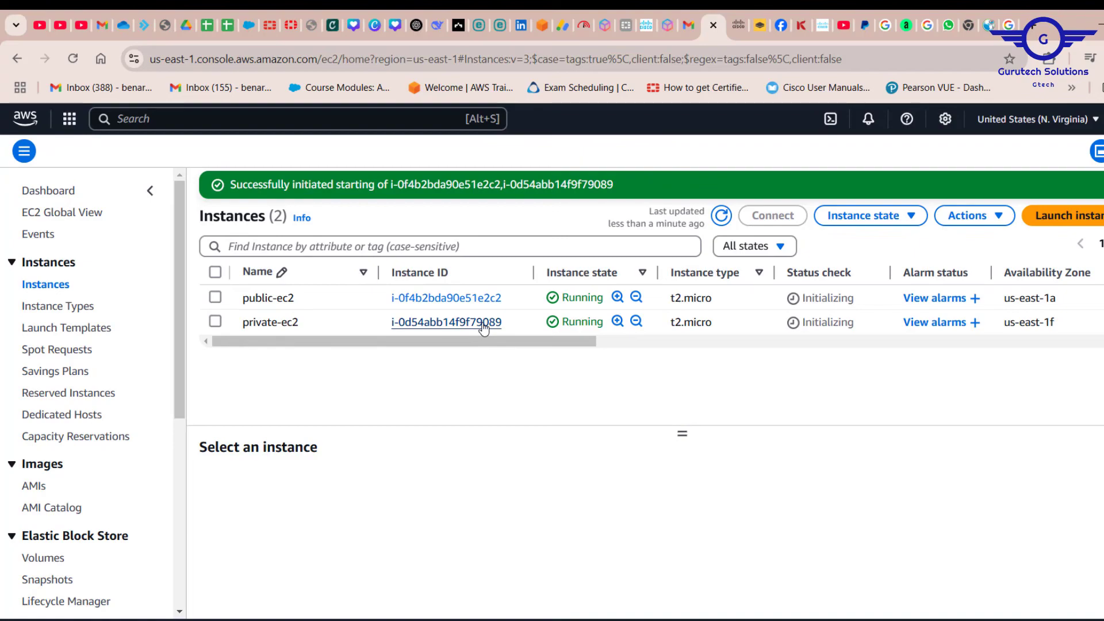
# Connect to the public-ec2 instance with EC2 Instance Connect, using its public IPv4 address and the username ubuntu.
pyautogui.click(463, 299)
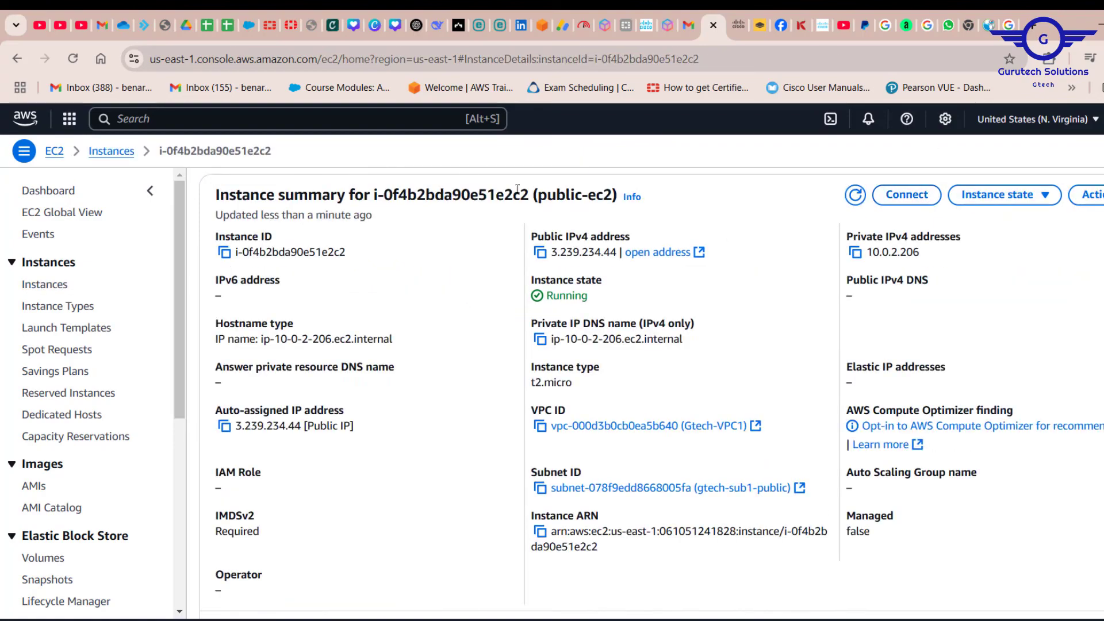
pyautogui.click(906, 199)
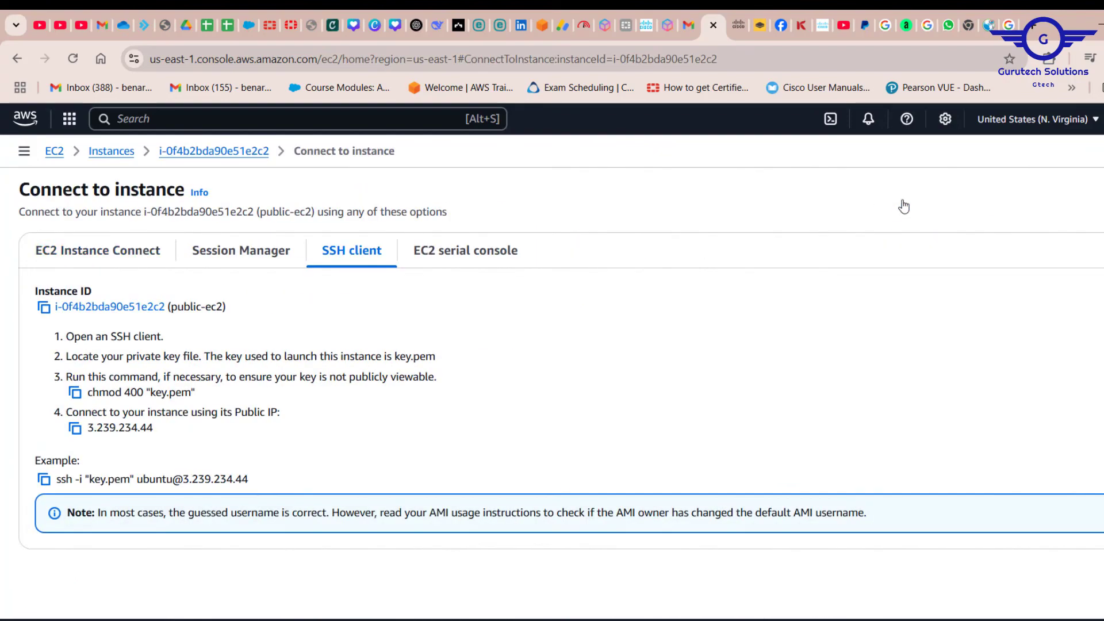
pyautogui.click(83, 260)
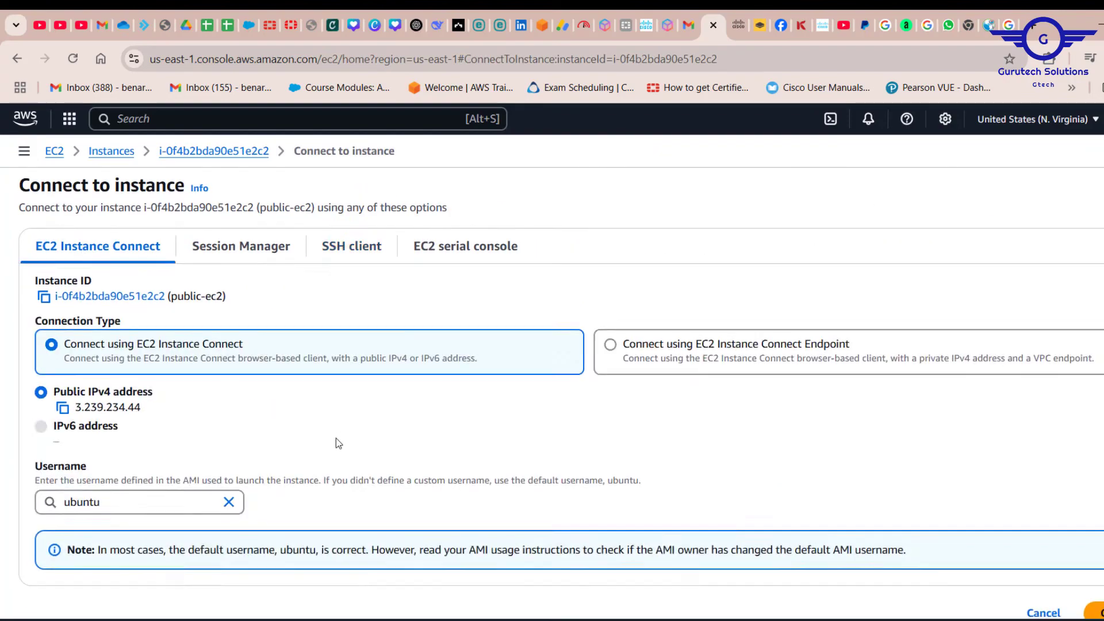
pyautogui.scroll(-3, 403, 367)
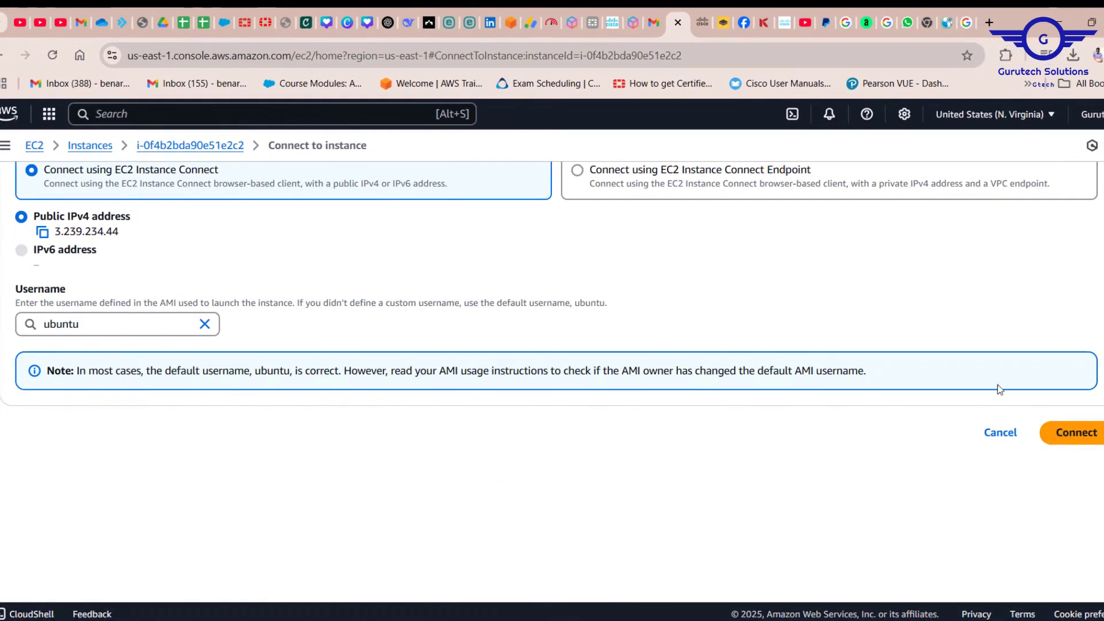
pyautogui.click(1075, 435)
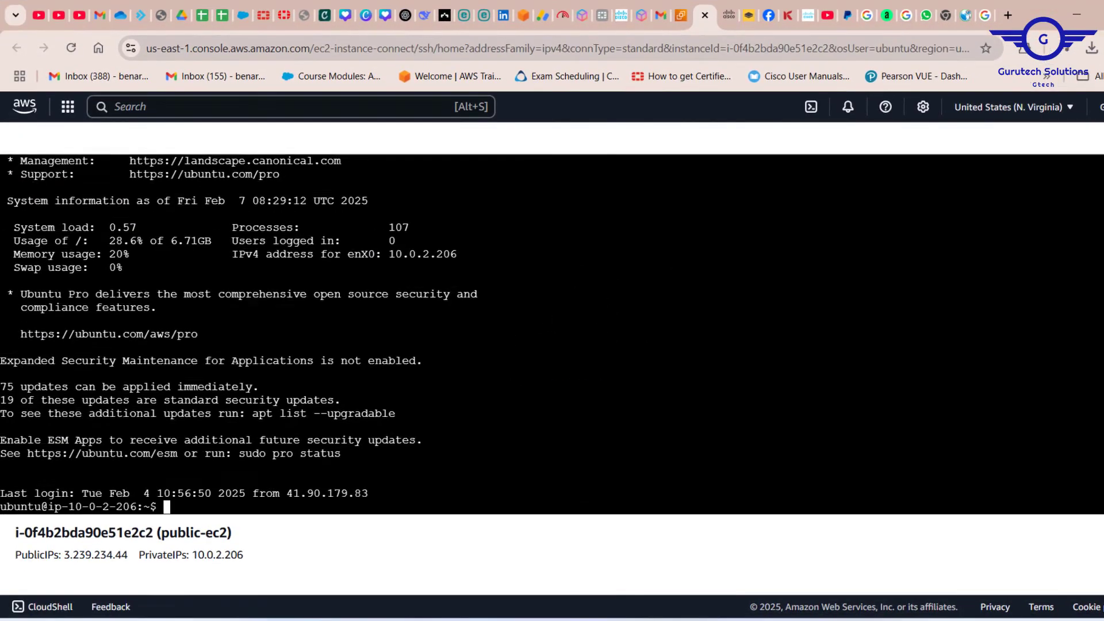
# Check that the public-ec2 terminal responds, and compare the IP address in its prompt with the instance's public IP.
pyautogui.press('Return')
pyautogui.press('Return')
pyautogui.press('Return')
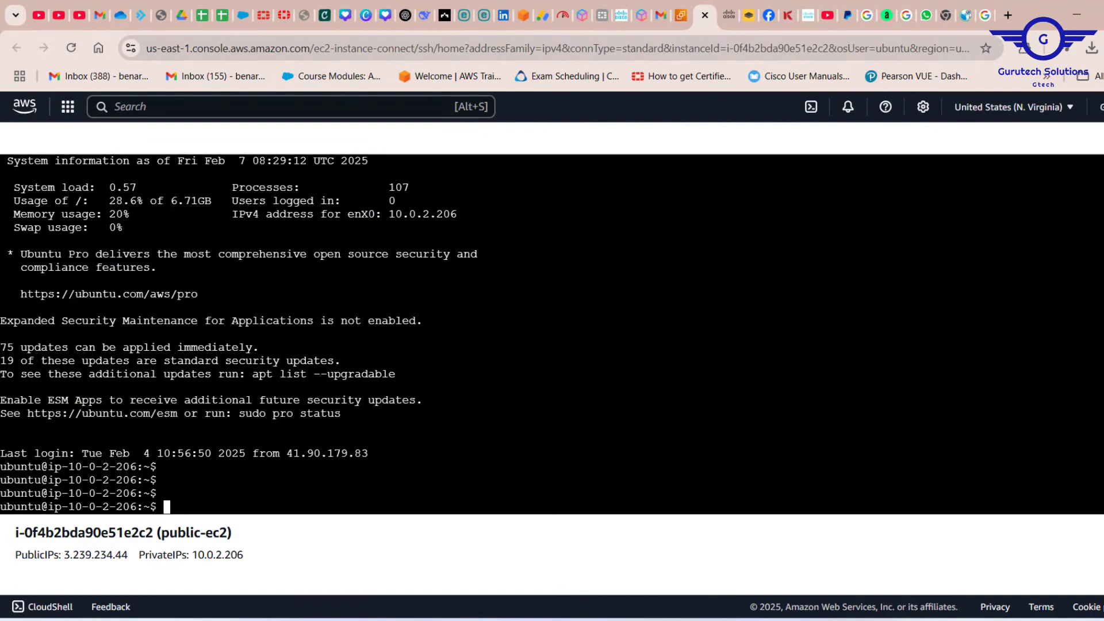
pyautogui.moveTo(136, 467); pyautogui.dragTo(62, 467)
pyautogui.moveTo(128, 555); pyautogui.dragTo(64, 555)
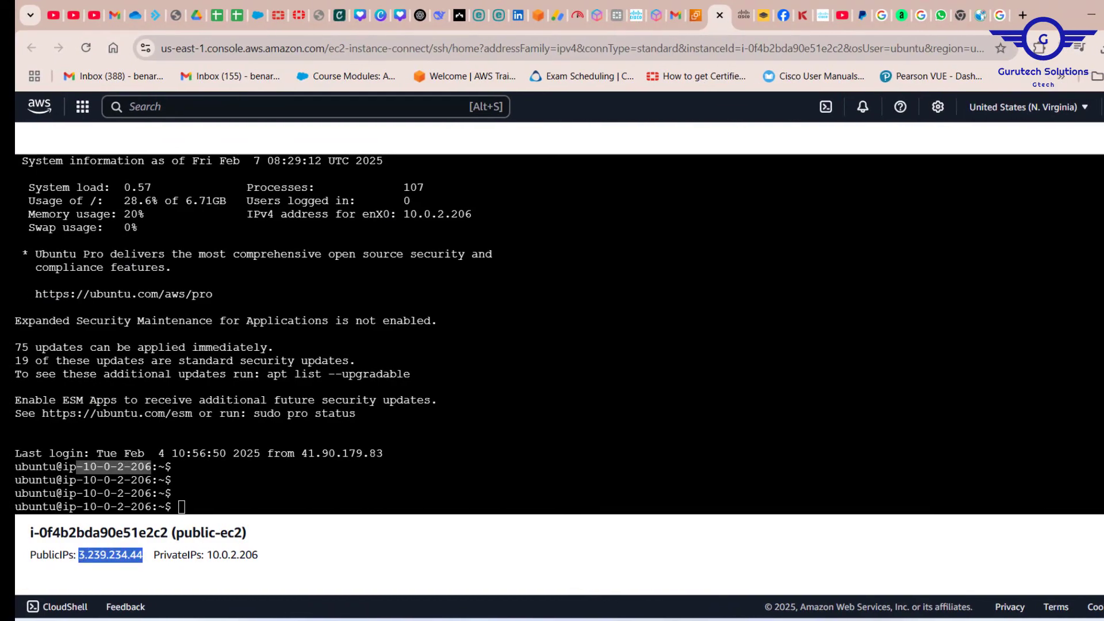
# Return to the EC2 instances list and open the connection options for the private-ec2 instance.
pyautogui.click(694, 18)
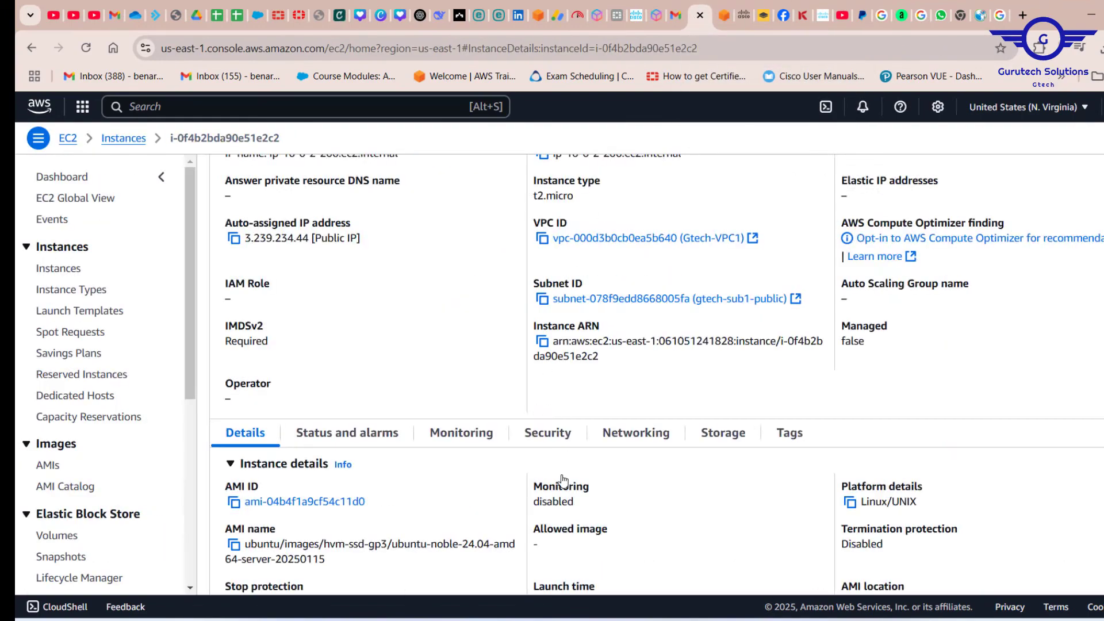
pyautogui.scroll(3, 562, 480)
pyautogui.click(117, 141)
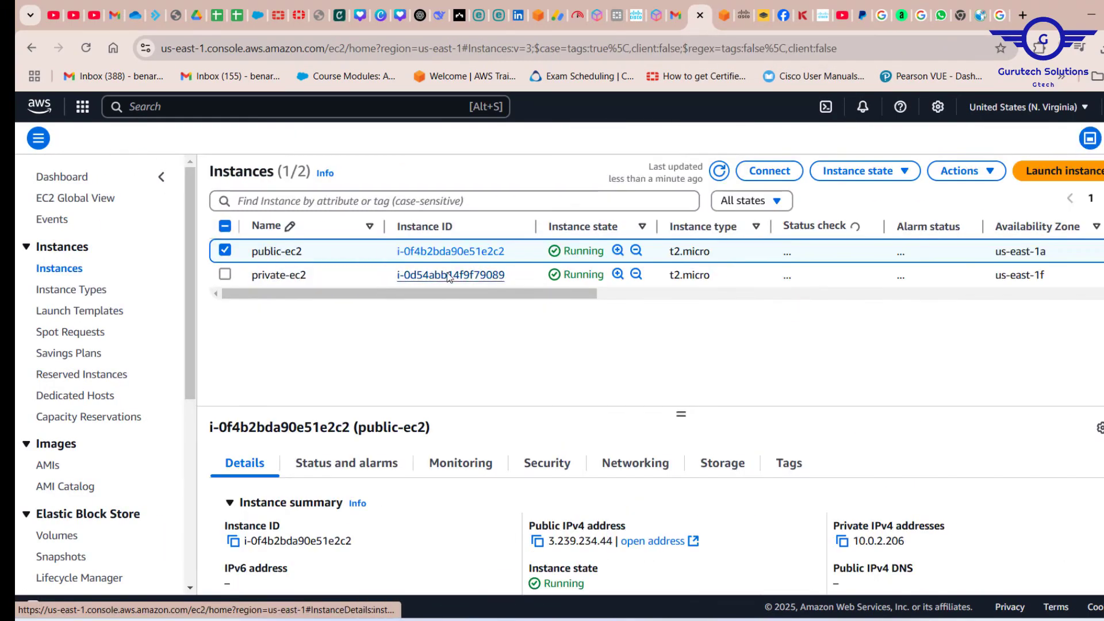
pyautogui.click(448, 274)
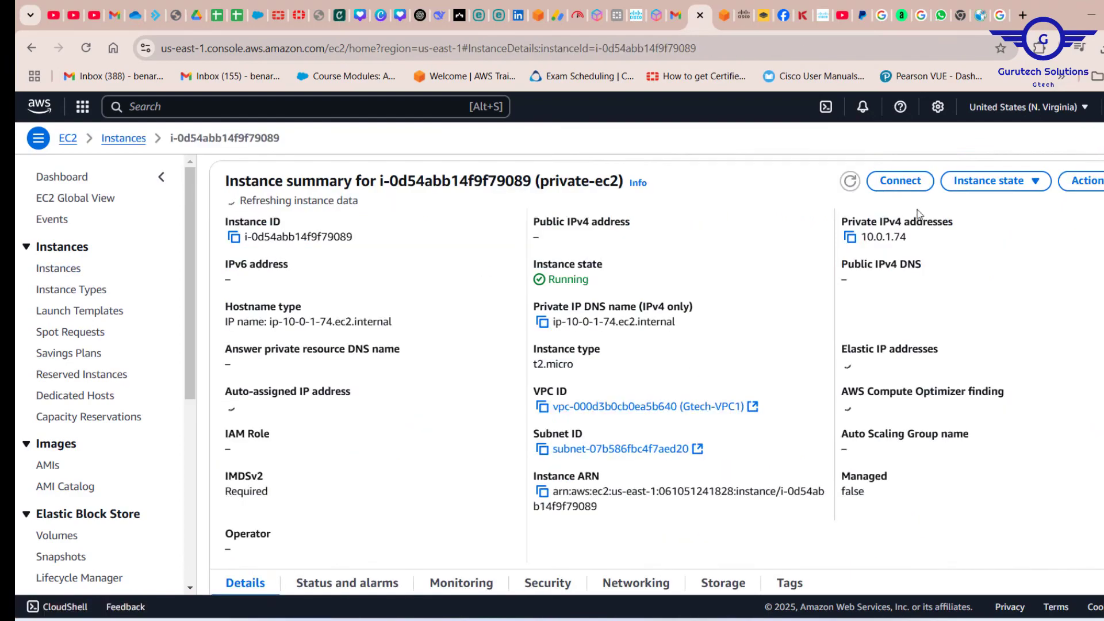
pyautogui.click(897, 186)
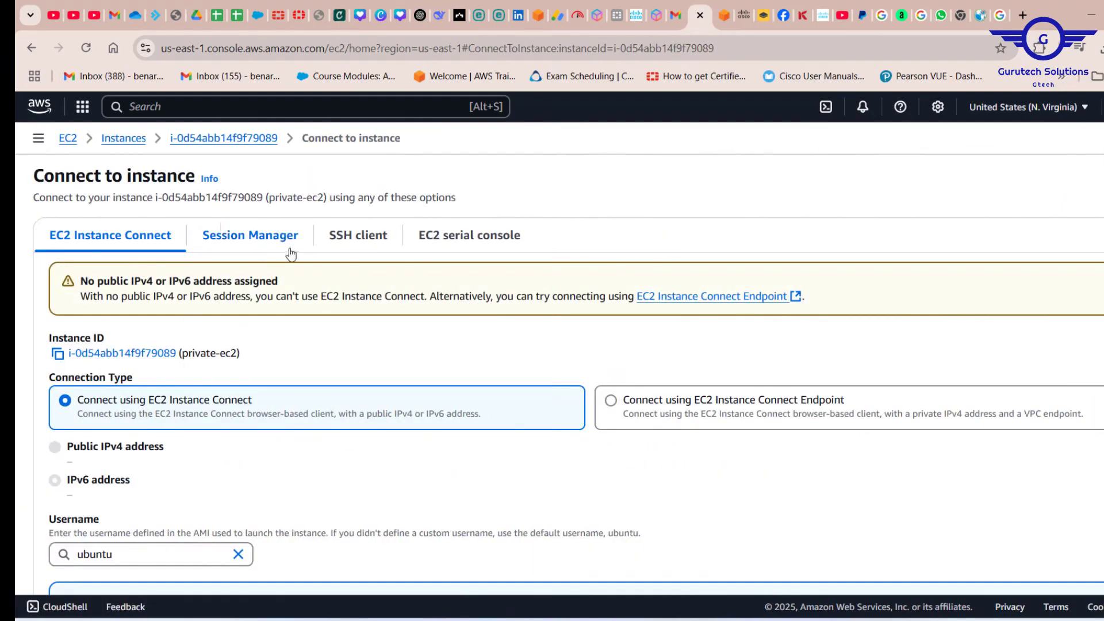
# Copy the example SSH client command for private-ec2 and check the private IP address it contains.
pyautogui.click(358, 236)
pyautogui.scroll(-1, 343, 374)
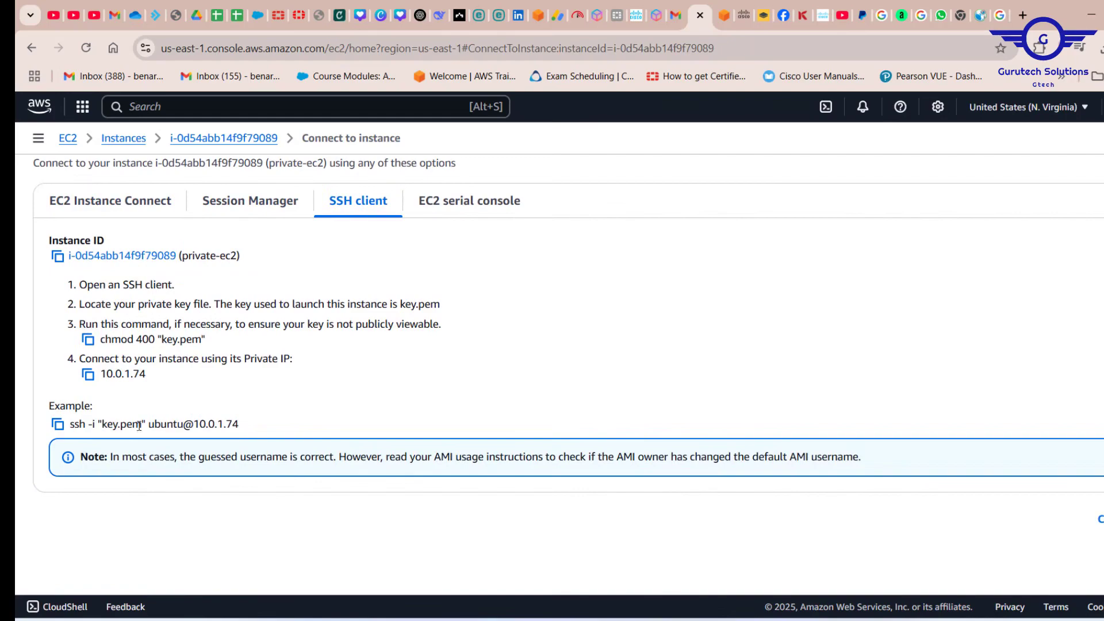
pyautogui.click(58, 424)
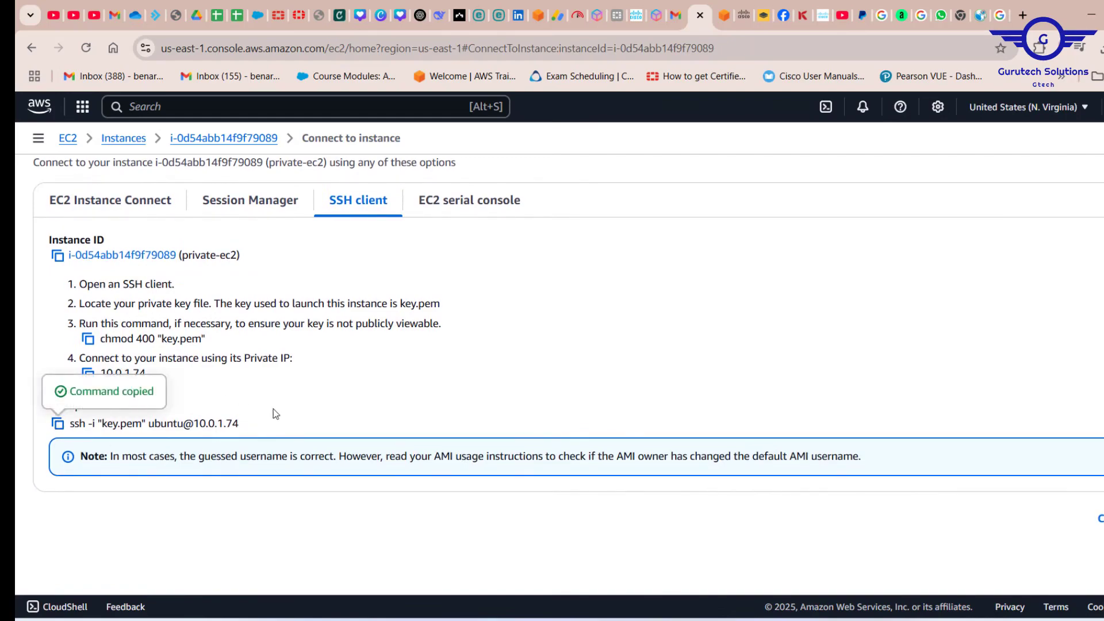
pyautogui.moveTo(247, 424); pyautogui.dragTo(200, 423)
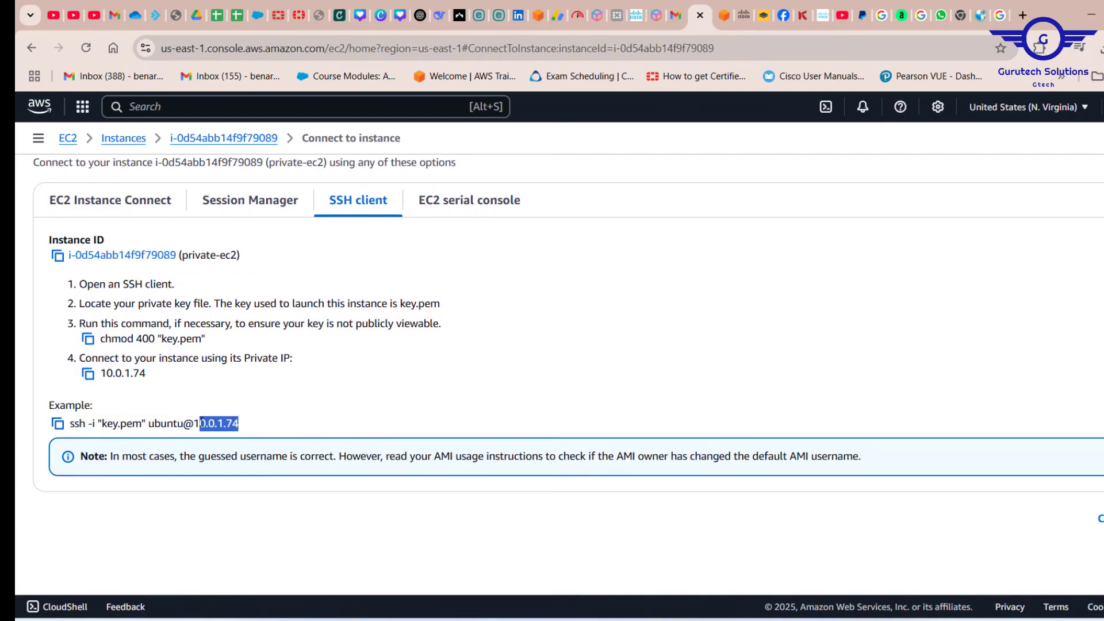
pyautogui.click(722, 21)
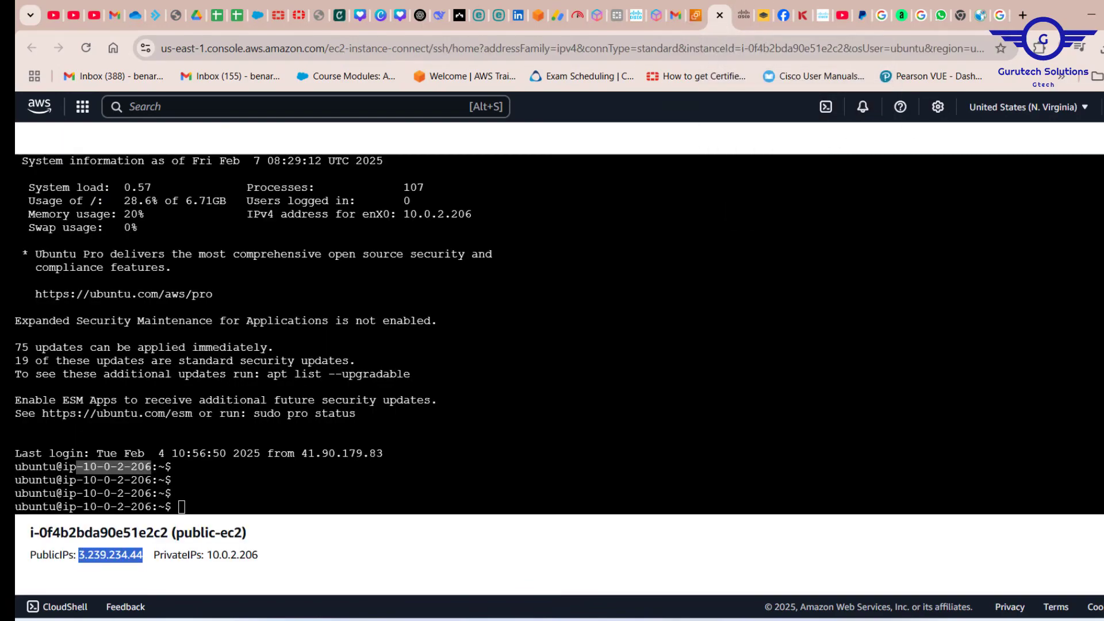
pyautogui.click(209, 507)
pyautogui.rightClick(209, 507)
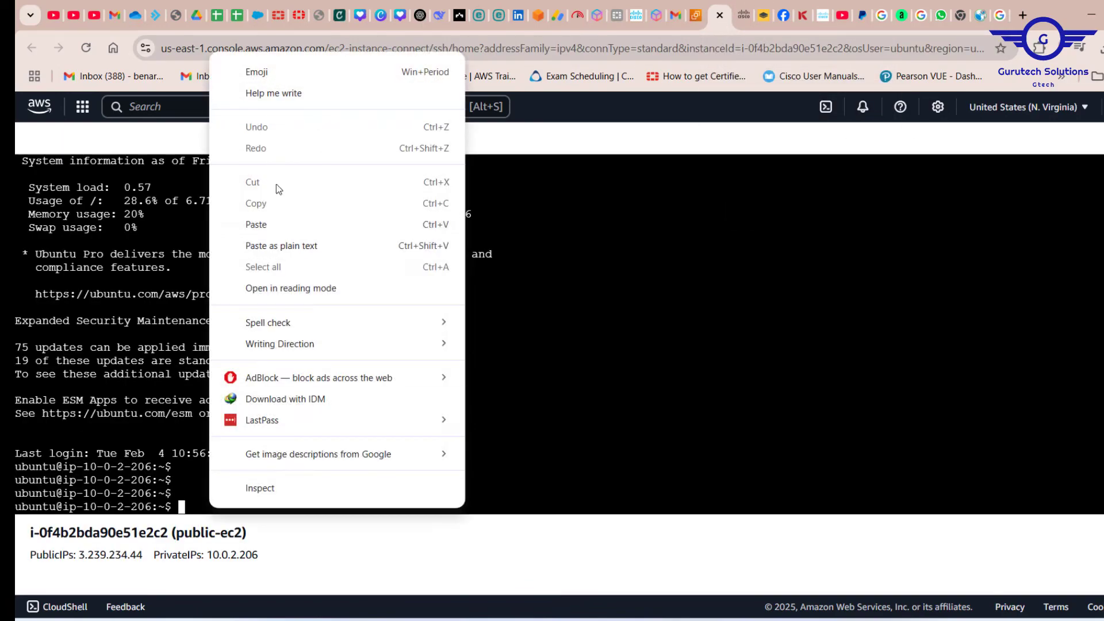
pyautogui.click(271, 225)
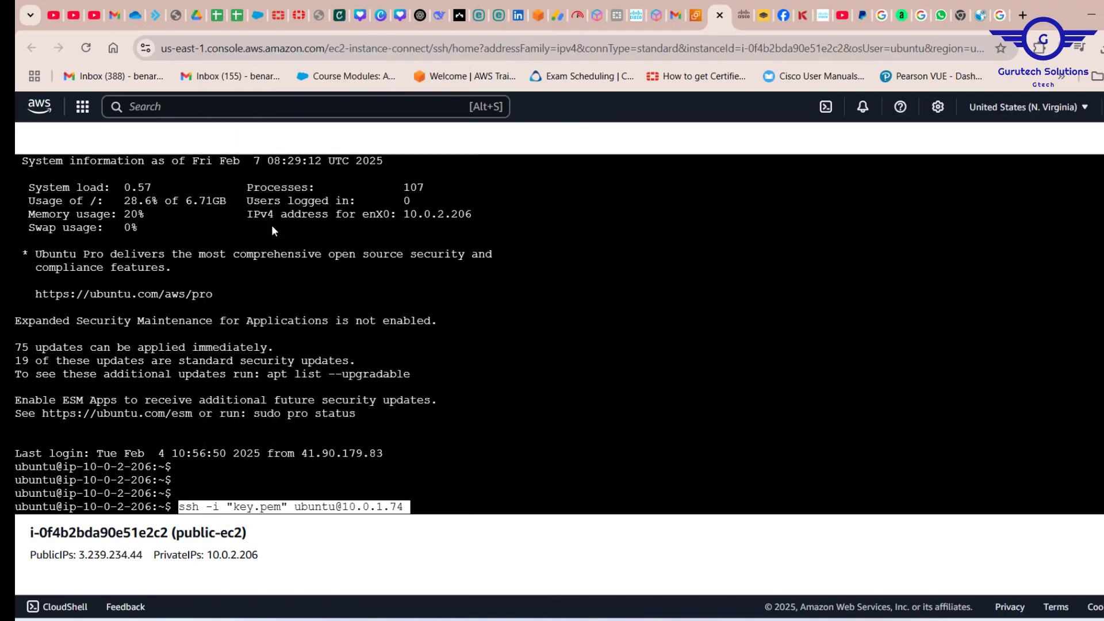
# Run the pasted SSH command to log in to the private instance, and check the IP address in its prompt.
pyautogui.press('Return')
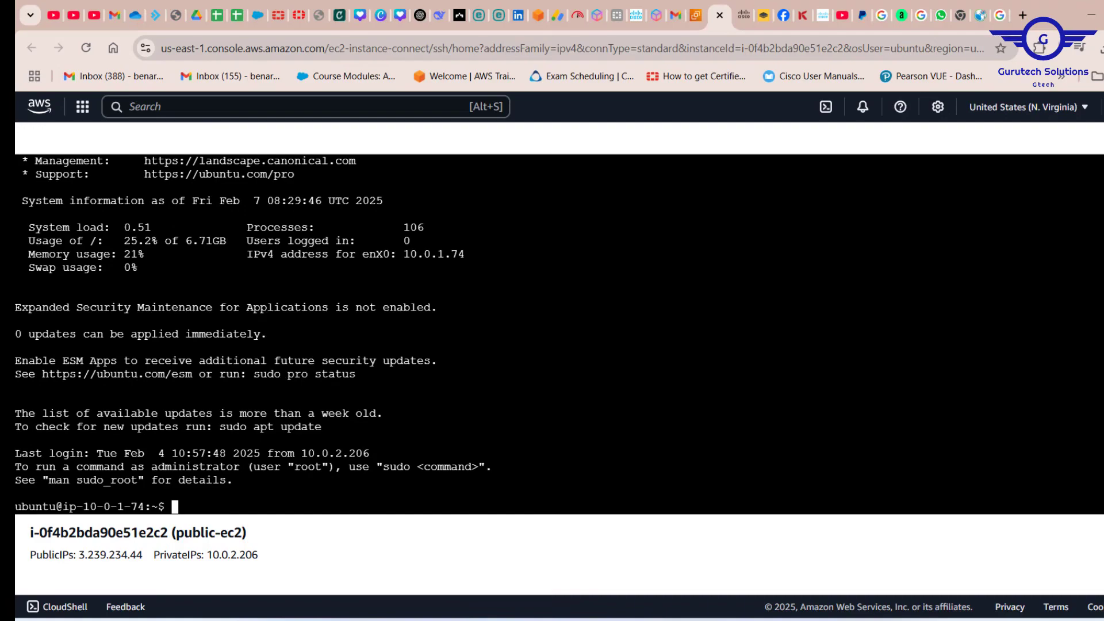
pyautogui.moveTo(145, 507); pyautogui.dragTo(85, 508)
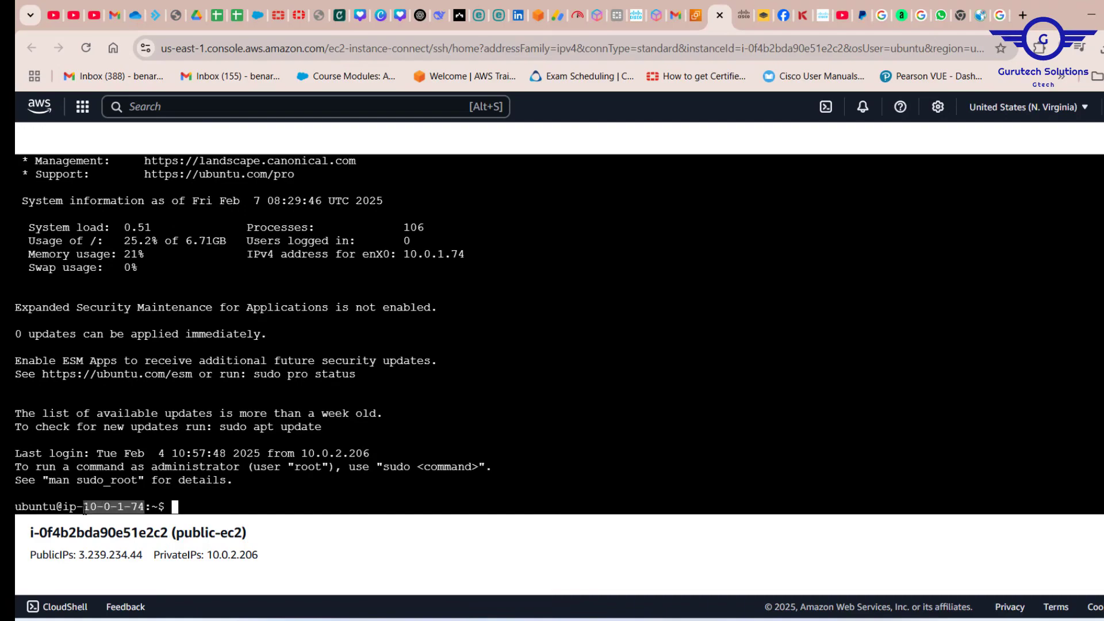
pyautogui.scroll(2, 552, 333)
pyautogui.scroll(-2, 551, 334)
pyautogui.press('Return')
pyautogui.press('Return')
pyautogui.press('Return')
pyautogui.press('Return')
pyautogui.press('Return')
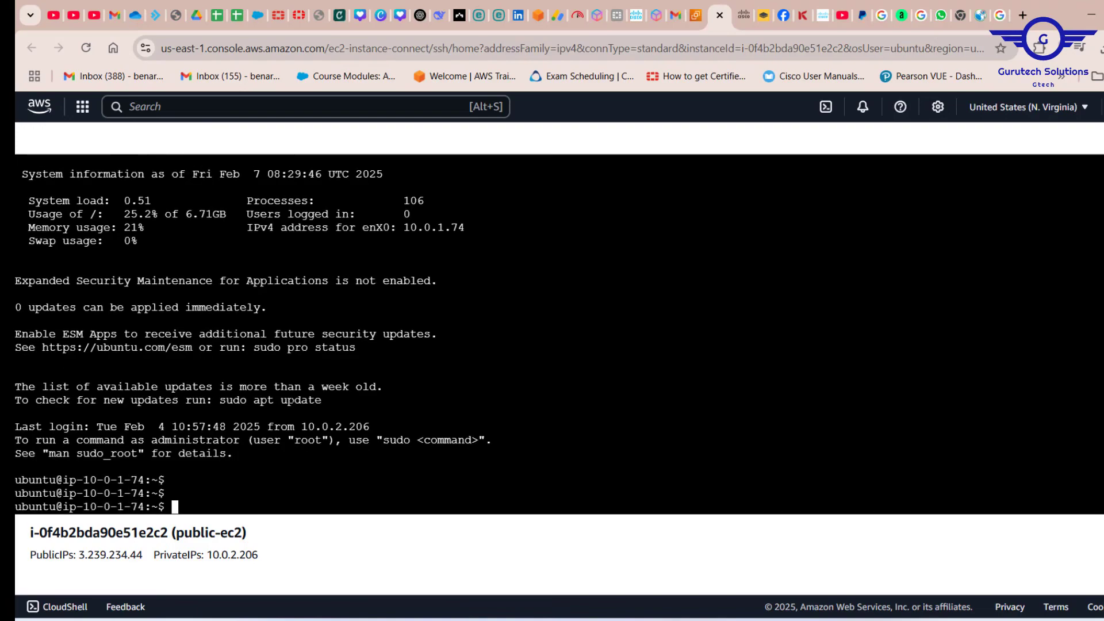
# Test internet access from the private instance with ping 8.8.8.8, and stop the ping after several seconds.
pyautogui.write('P')
pyautogui.write('G')
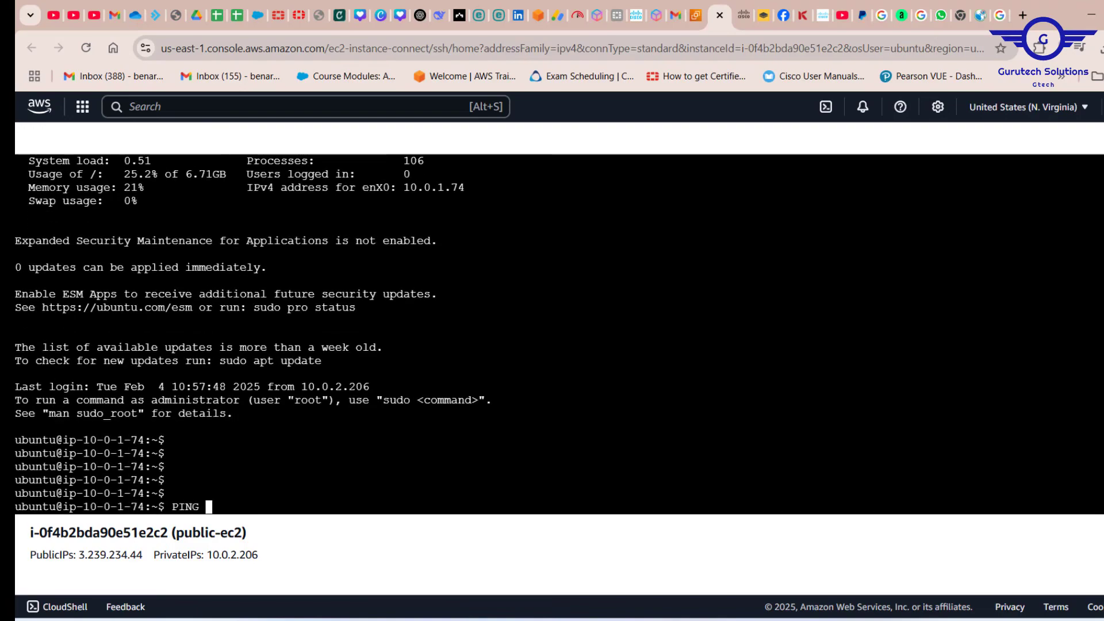
pyautogui.press('BackSpace')
pyautogui.press('BackSpace')
pyautogui.press('BackSpace')
pyautogui.press('BackSpace')
pyautogui.press('BackSpace')
pyautogui.write('ping 8.8.8.8')
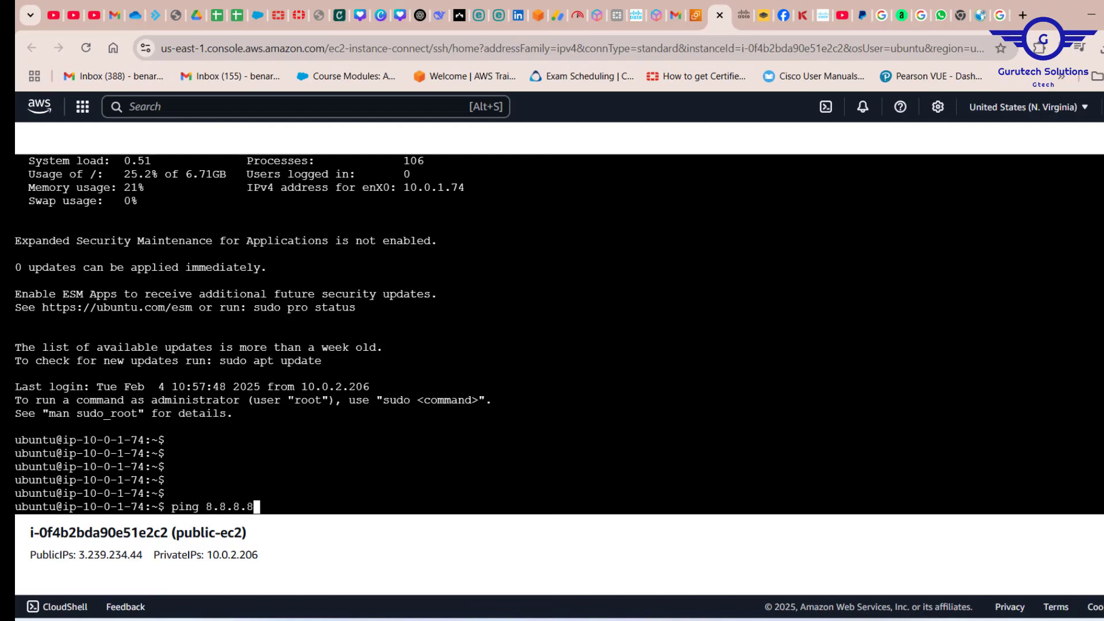
pyautogui.press('Return')
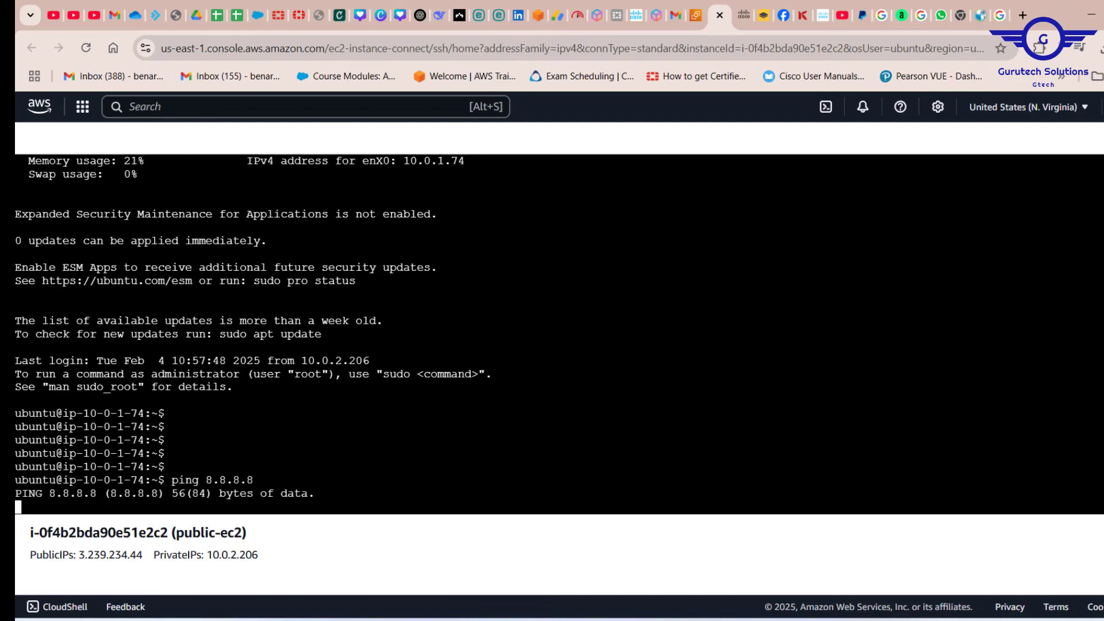
pyautogui.moveTo(90, 479); pyautogui.dragTo(144, 479)
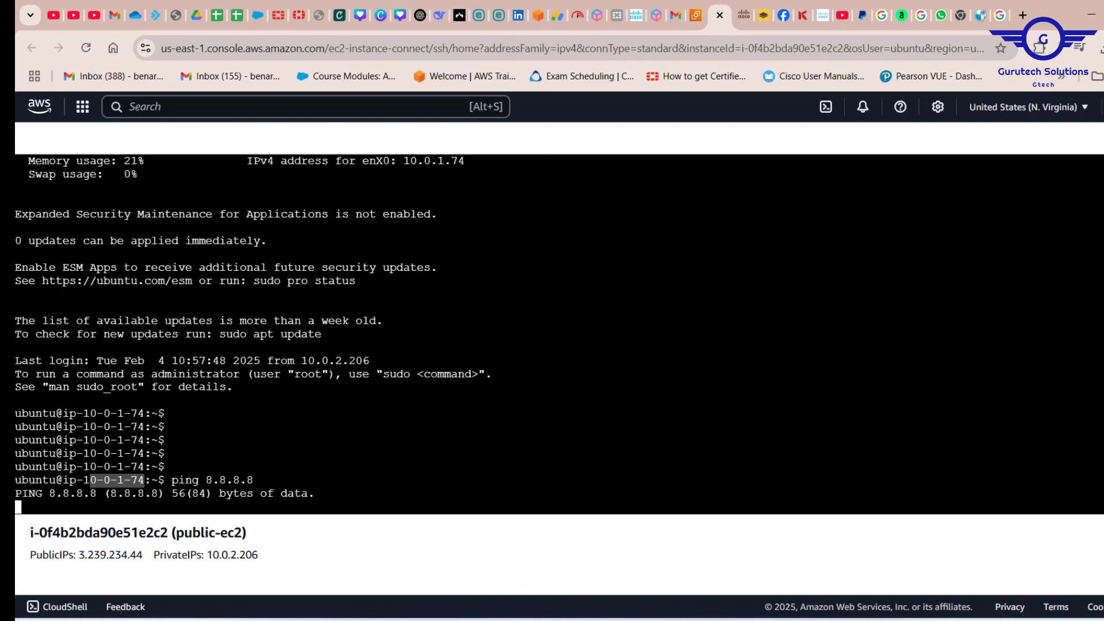
pyautogui.hotkey('ctrl', 'c')
pyautogui.hotkey('ctrl', 'c')
pyautogui.hotkey('ctrl', 'c')
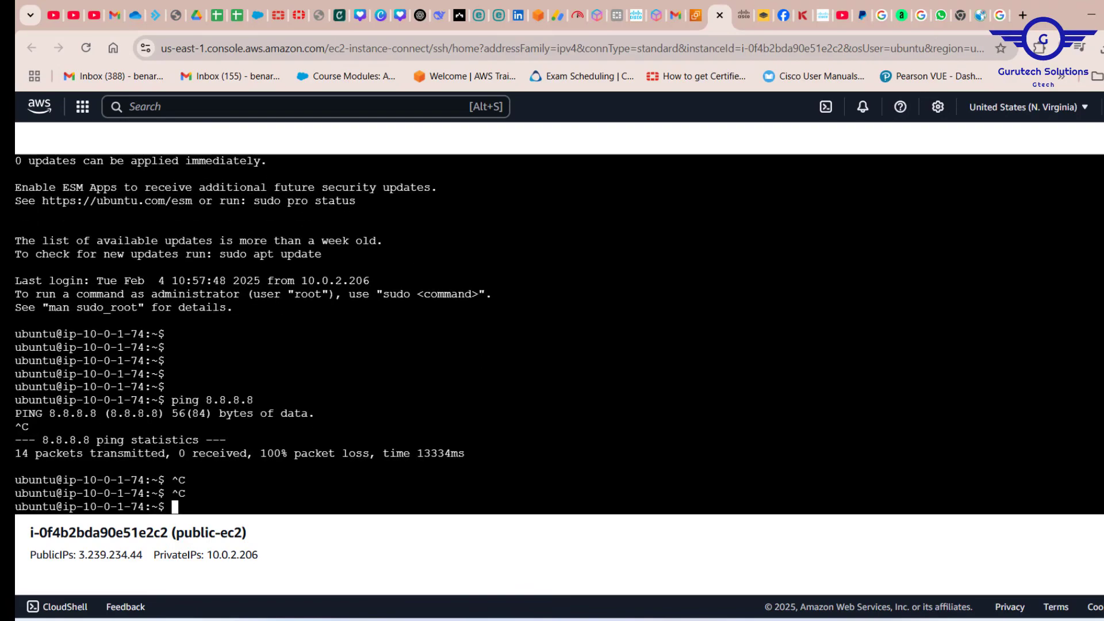
# Exit the SSH session on the private instance to return to the public-ec2 prompt.
pyautogui.write('exit')
pyautogui.press('Return')
pyautogui.press('Return')
pyautogui.press('Return')
pyautogui.press('Return')
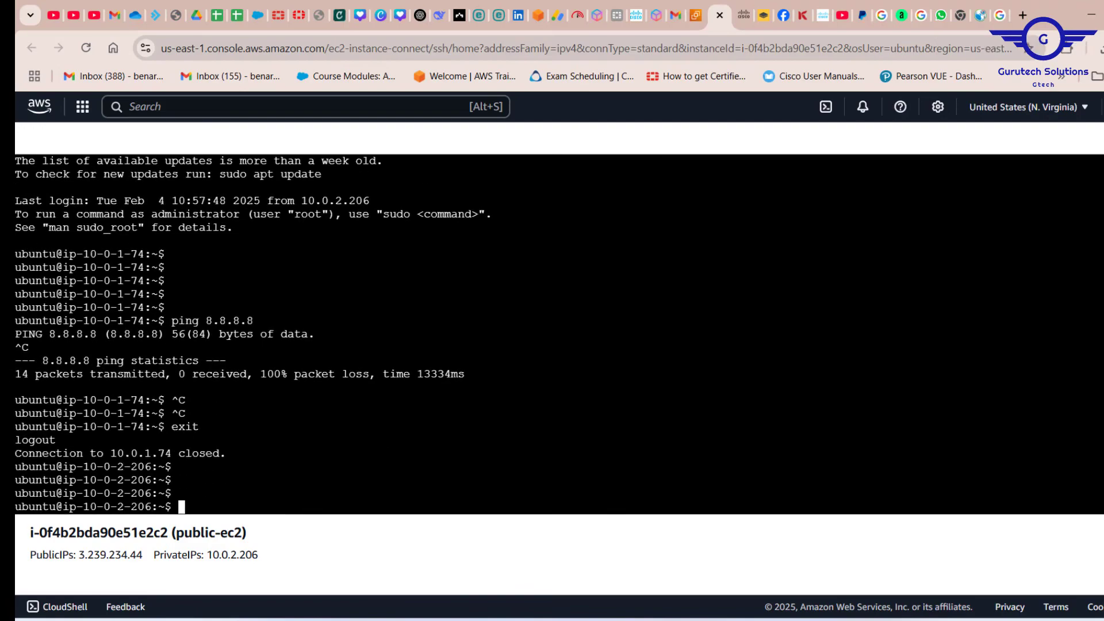
# Test internet access from the public-ec2 instance with ping 8.8.8.8, and stop the ping after a few replies.
pyautogui.moveTo(151, 481); pyautogui.dragTo(91, 481)
pyautogui.write('ping ')
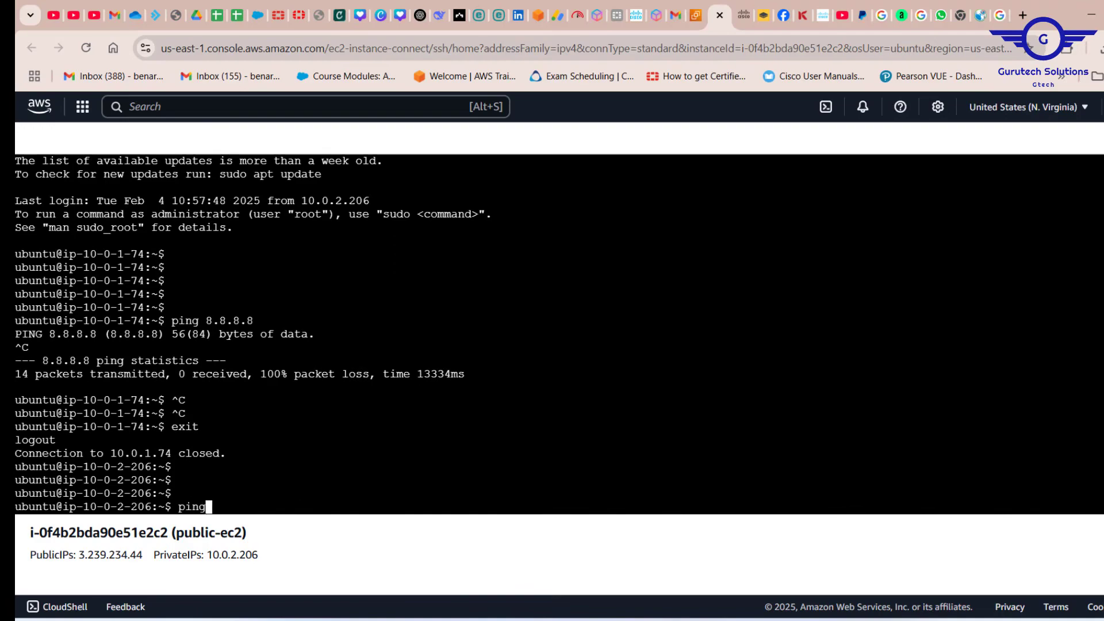
pyautogui.write('8.8.8.8')
pyautogui.press('Return')
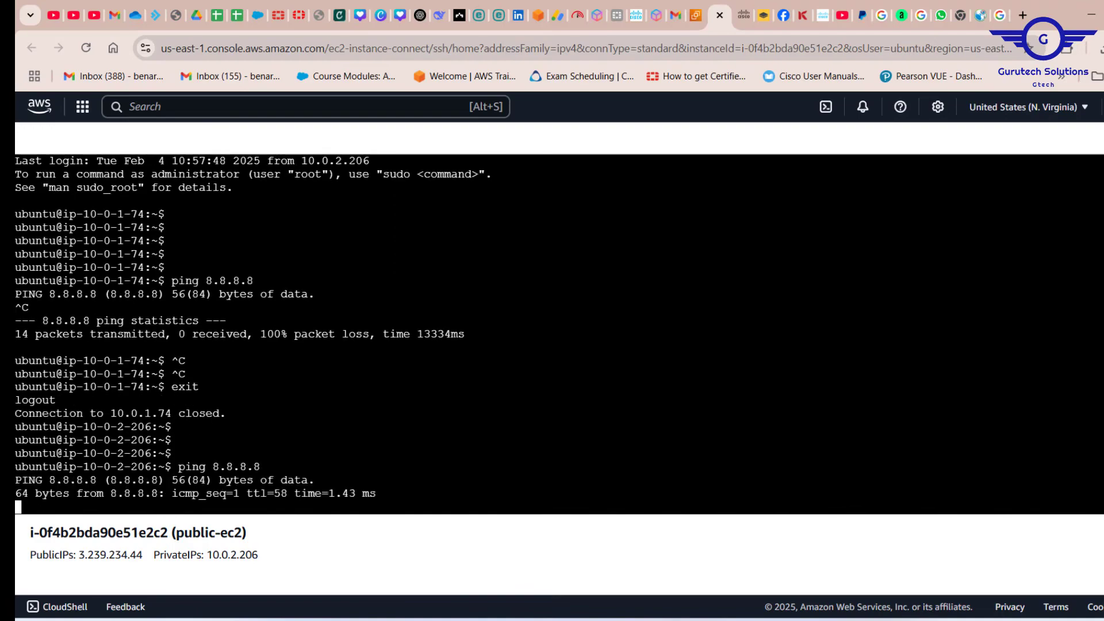
pyautogui.moveTo(382, 493); pyautogui.dragTo(119, 440)
pyautogui.hotkey('ctrl', 'c')
pyautogui.hotkey('ctrl', 'c')
pyautogui.hotkey('ctrl', 'c')
pyautogui.hotkey('ctrl', 'c')
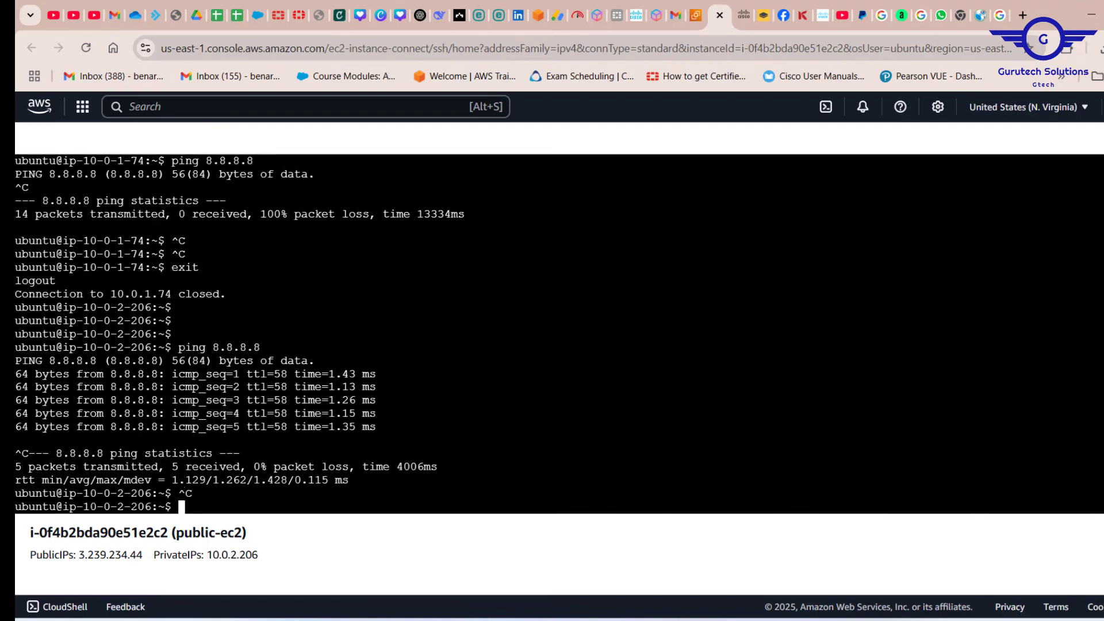
pyautogui.press('Return')
pyautogui.press('Return')
pyautogui.press('Return')
pyautogui.press('Up')
pyautogui.press('Up')
pyautogui.press('Down')
pyautogui.press('Up')
pyautogui.press('Return')
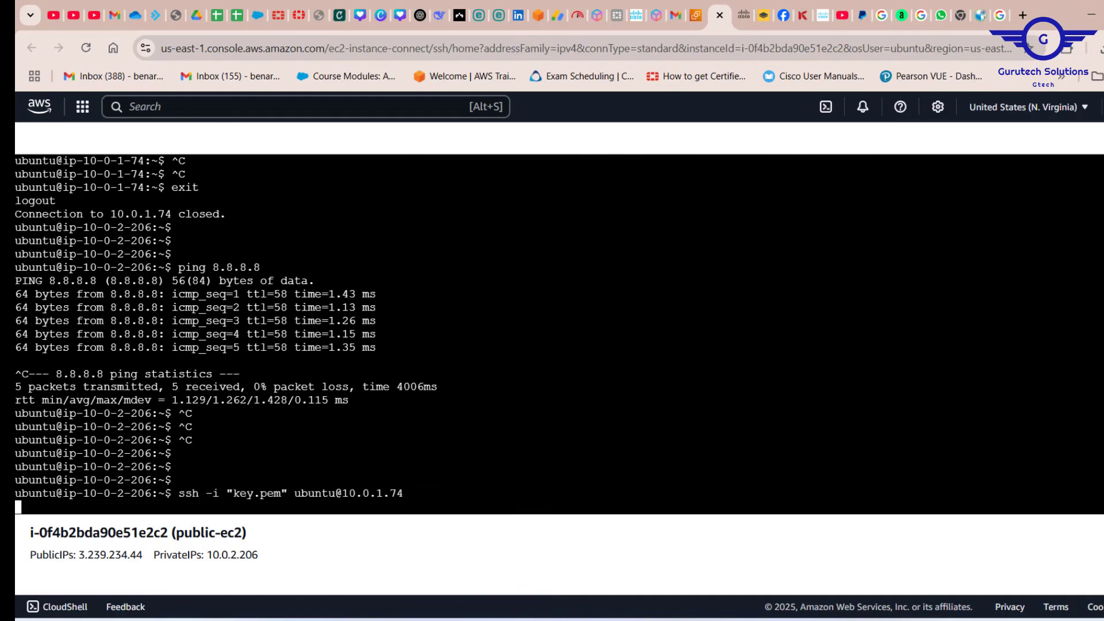
pyautogui.press('Return')
pyautogui.press('Return')
pyautogui.press('Return')
pyautogui.press('Return')
pyautogui.press('Return')
pyautogui.press('Return')
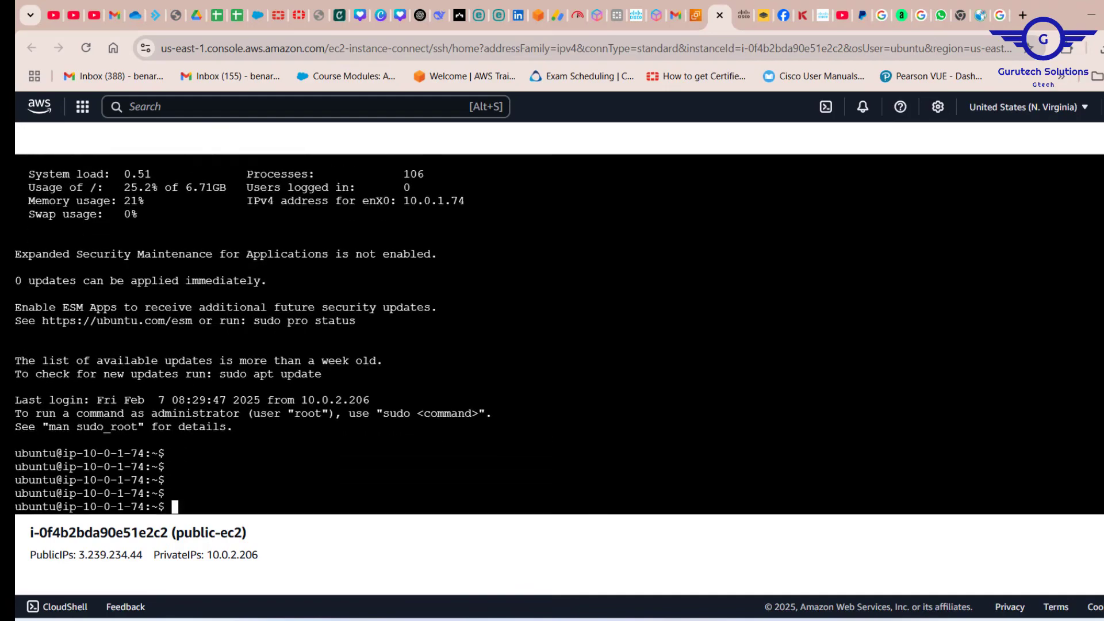
# Run ping 8.8.8.8 again on the private instance and leave it running.
pyautogui.write('exit')
pyautogui.press('Up')
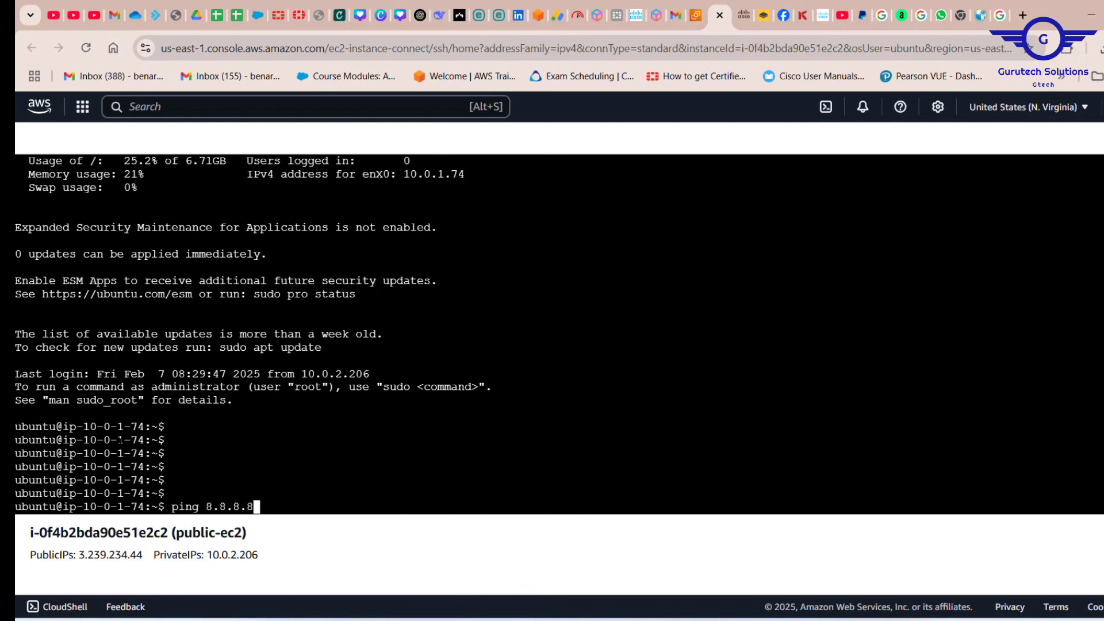
pyautogui.press('Return')
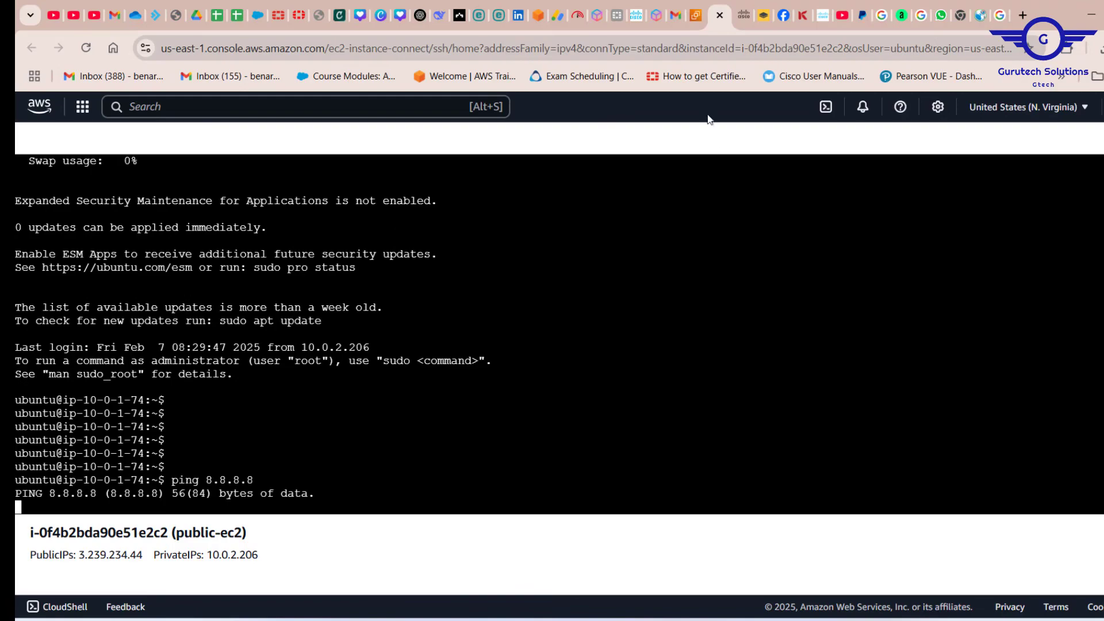
# Return to the private-ec2 connection page, search the console for vpc and open the VPC dashboard.
pyautogui.click(694, 24)
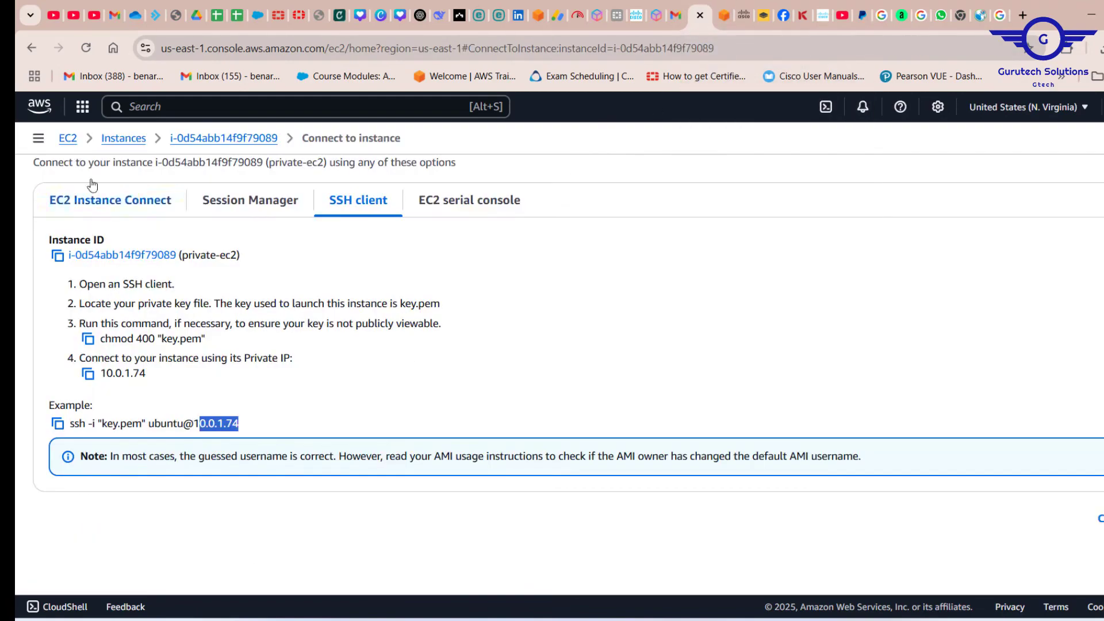
pyautogui.click(131, 107)
pyautogui.write('vpc')
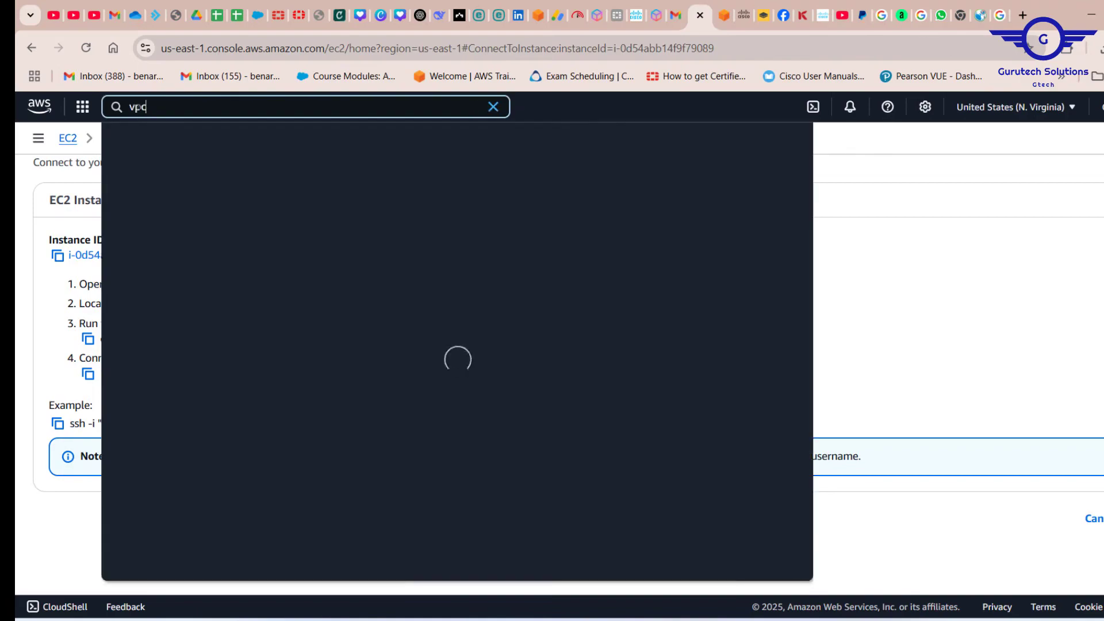
pyautogui.click(345, 183)
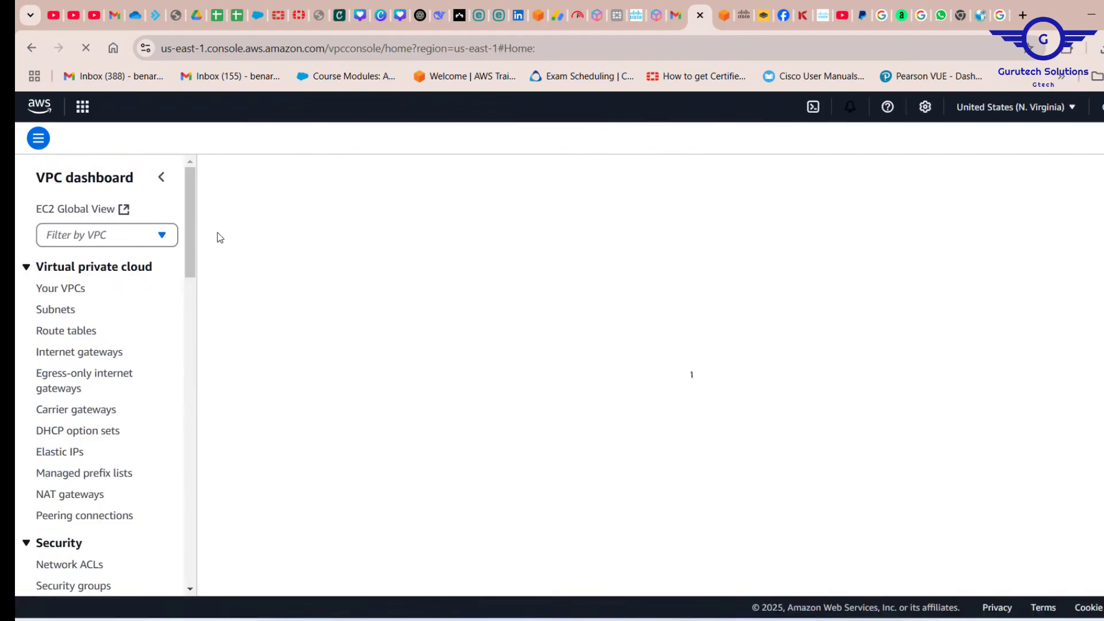
pyautogui.scroll(-4, 193, 236)
pyautogui.scroll(-3, 193, 308)
pyautogui.scroll(7, 190, 308)
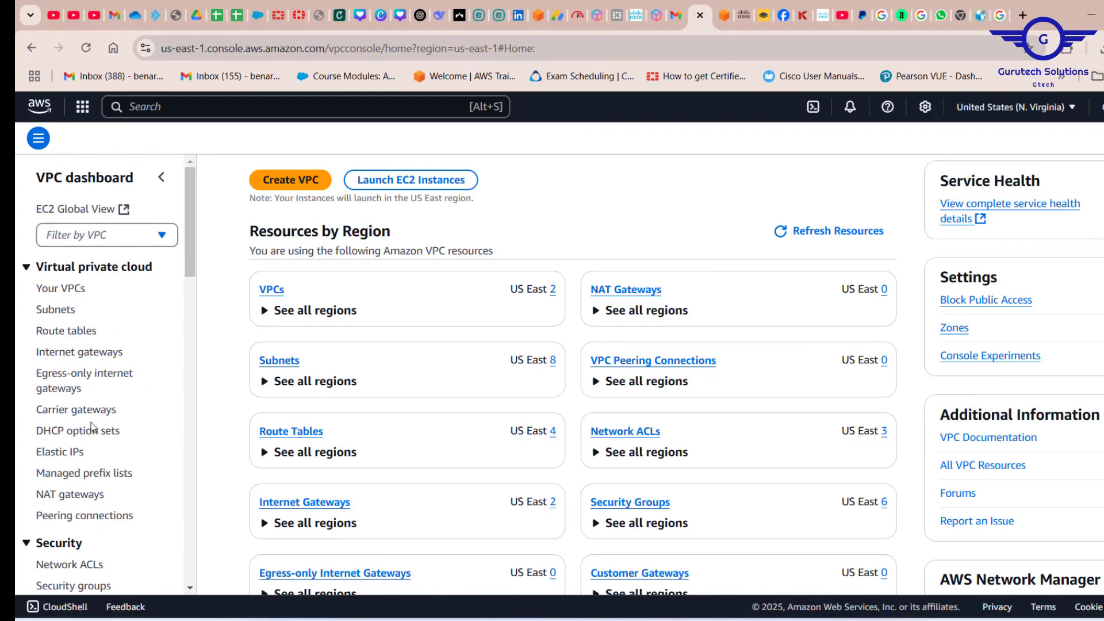
# Allocate a new Elastic IP address from Amazon's pool of IPv4 addresses with network border group us-east-1.
pyautogui.click(58, 455)
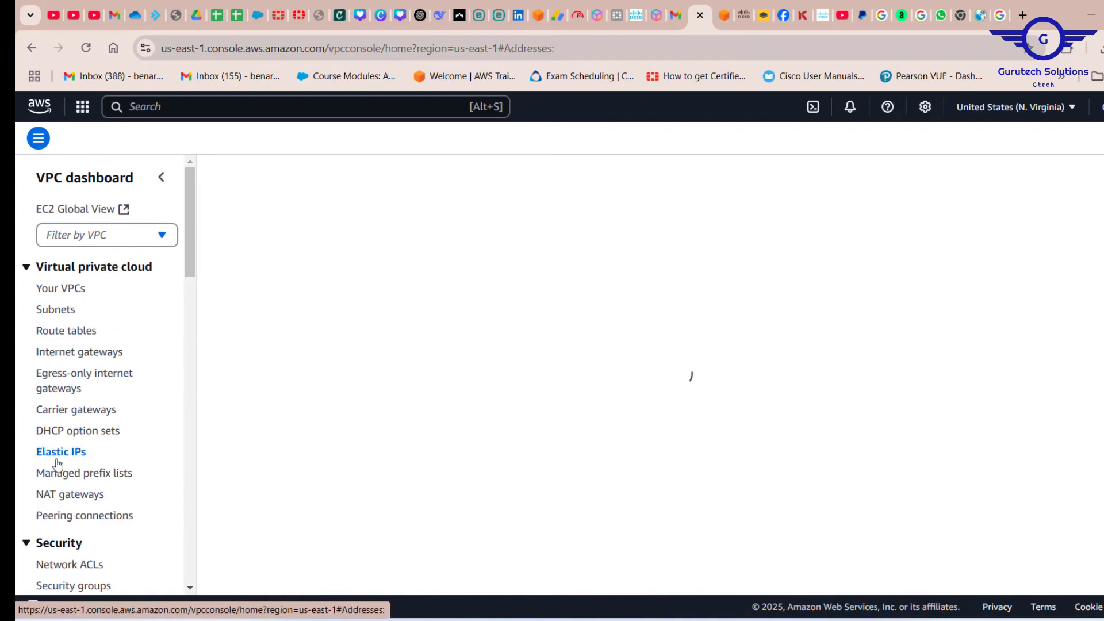
pyautogui.click(1034, 183)
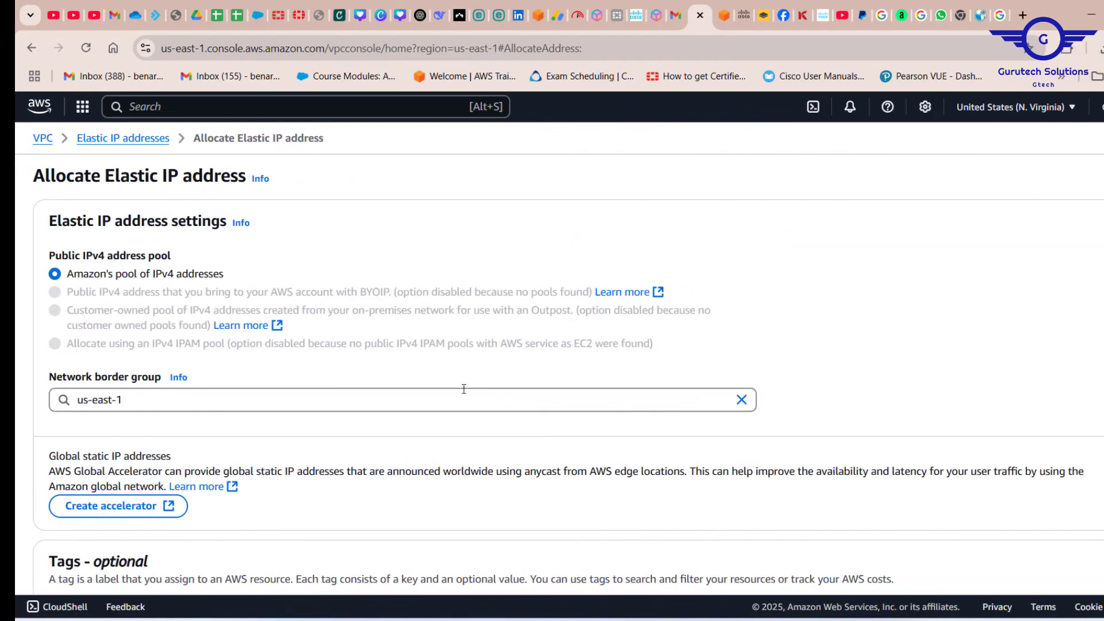
pyautogui.scroll(-1, 464, 389)
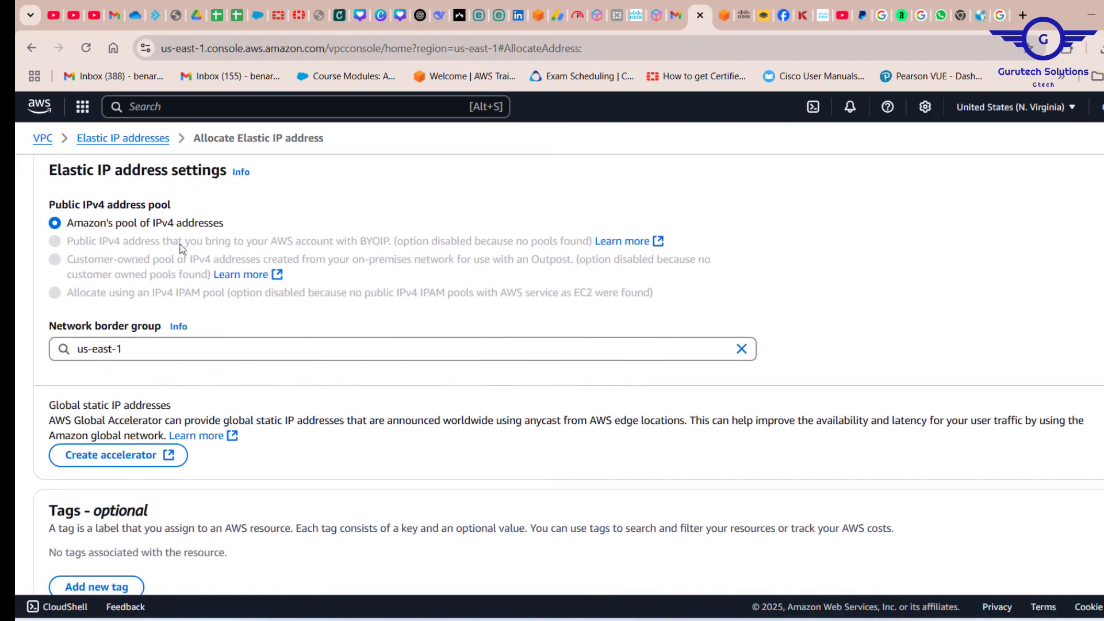
pyautogui.scroll(-2, 337, 441)
pyautogui.scroll(3, 656, 337)
pyautogui.scroll(-3, 656, 337)
pyautogui.click(1085, 553)
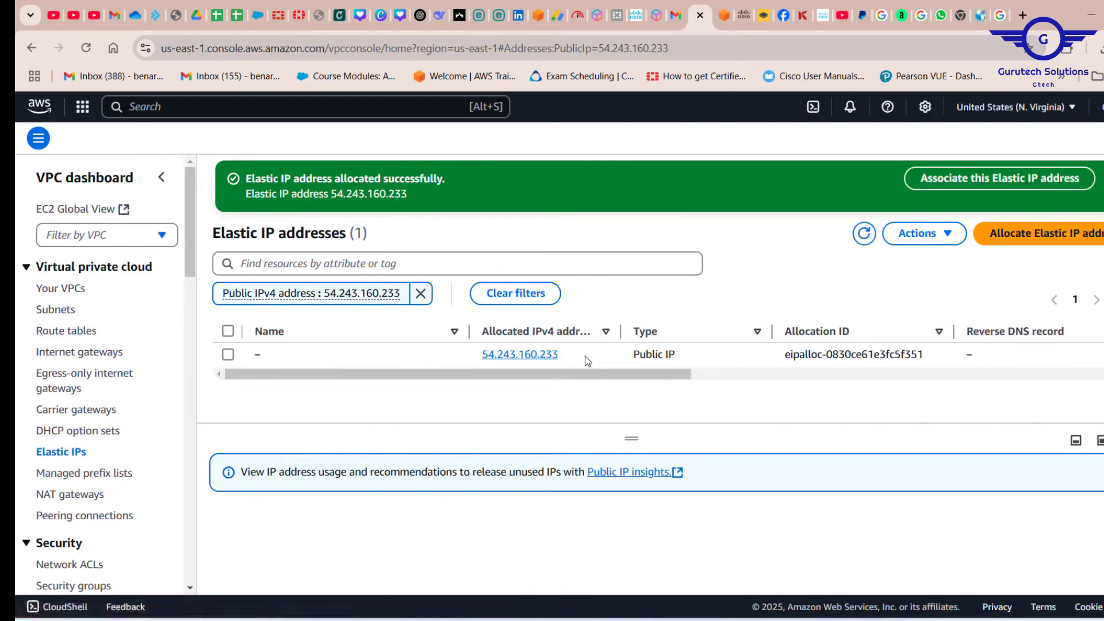
pyautogui.moveTo(587, 360); pyautogui.dragTo(477, 360)
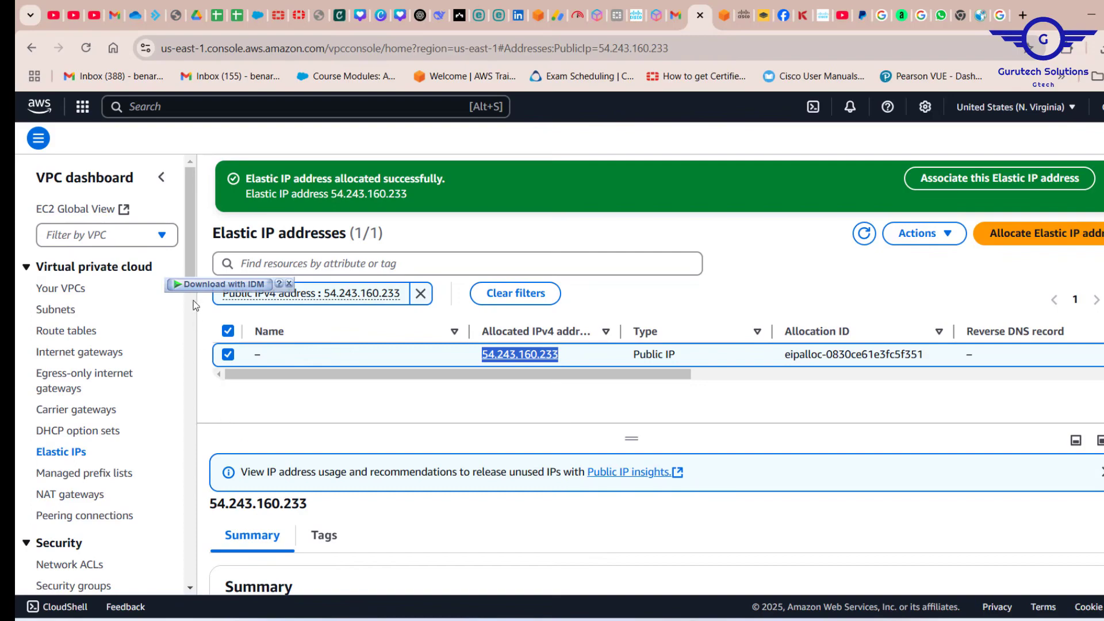
# Start creating a NAT gateway in the VPC console and name it gtech-nat.
pyautogui.click(55, 498)
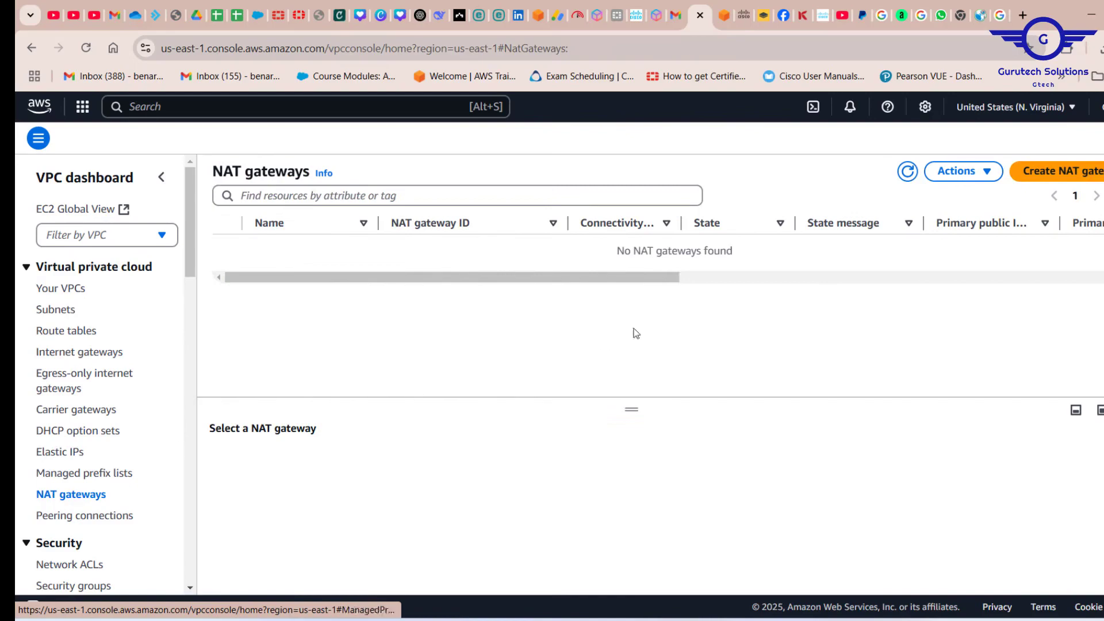
pyautogui.click(1061, 177)
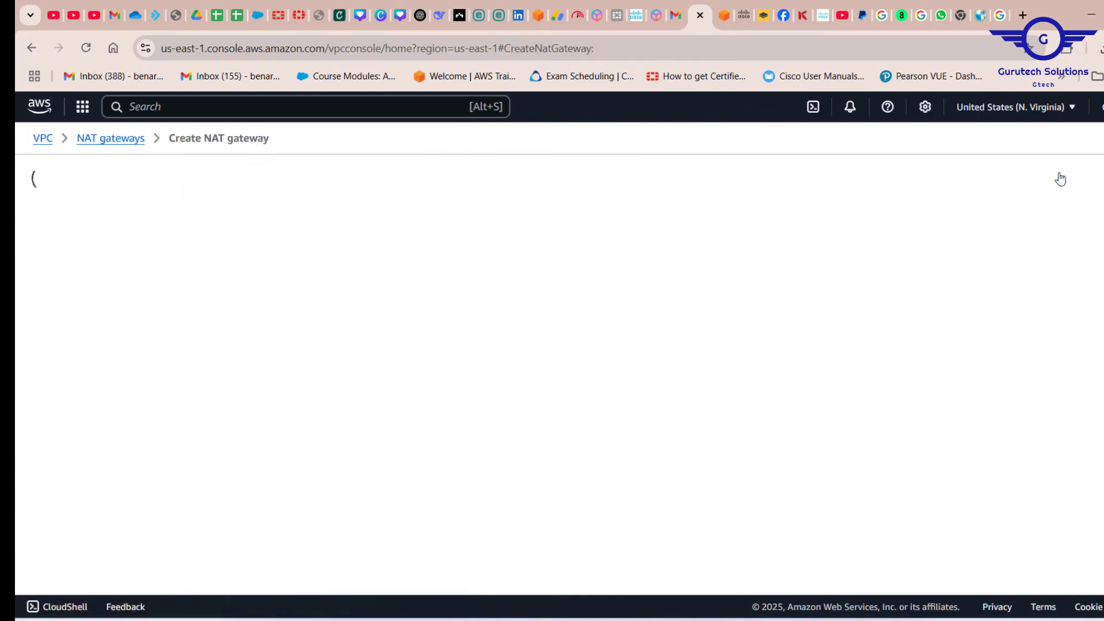
pyautogui.click(171, 286)
pyautogui.write('gtech-nat')
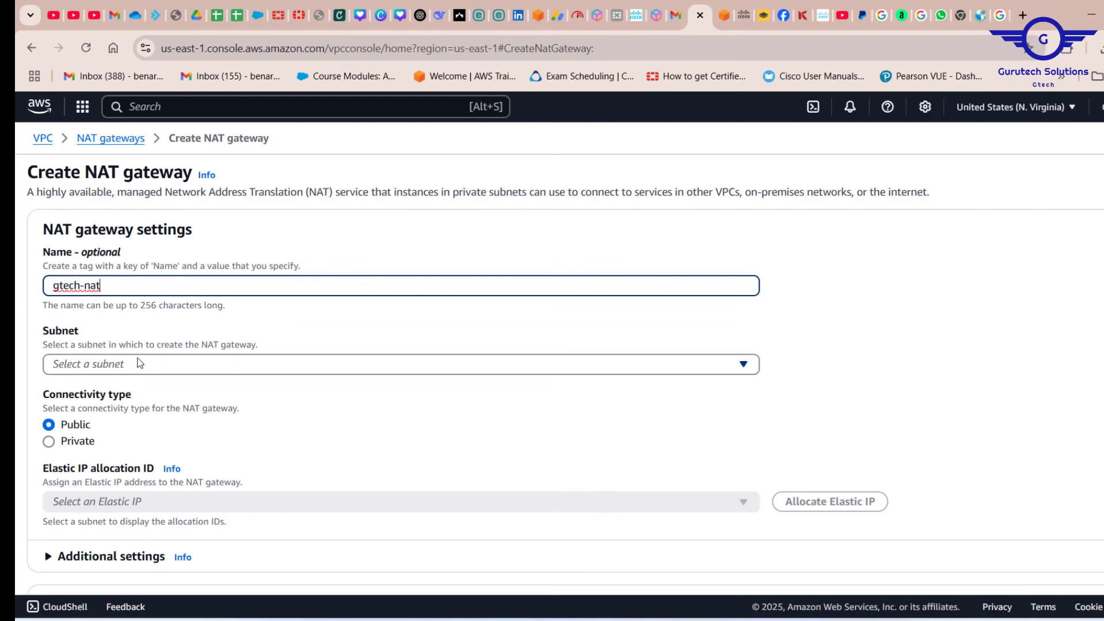
# Check the NAT gateway's placement in the draw.io diagram, and choose gtech-sub1-public as the subnet for gtech-nat.
pyautogui.click(137, 359)
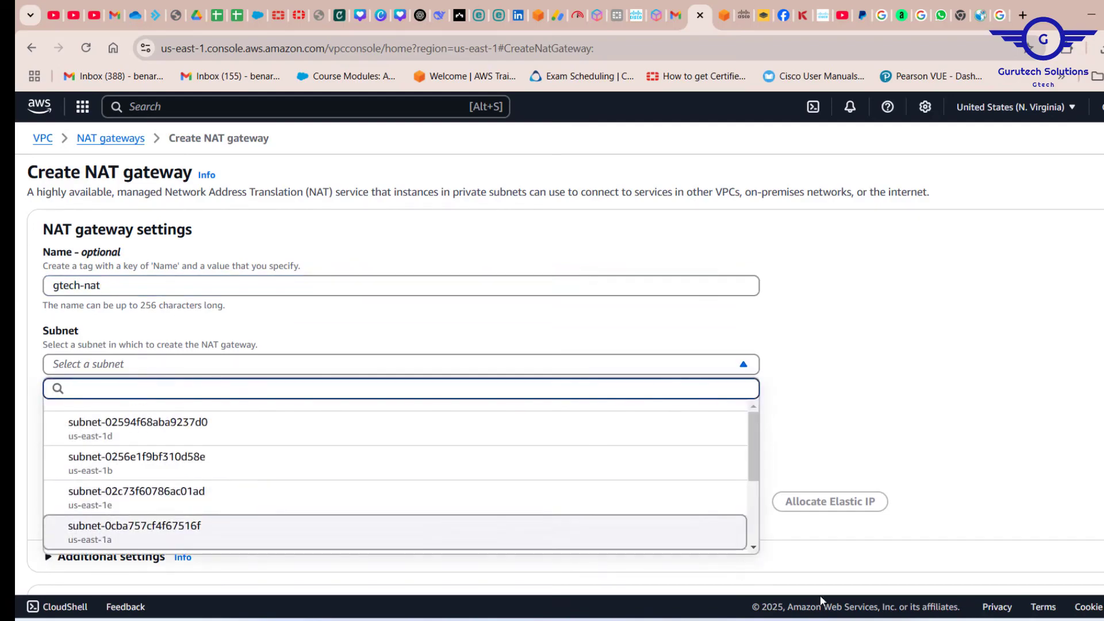
pyautogui.click(848, 620)
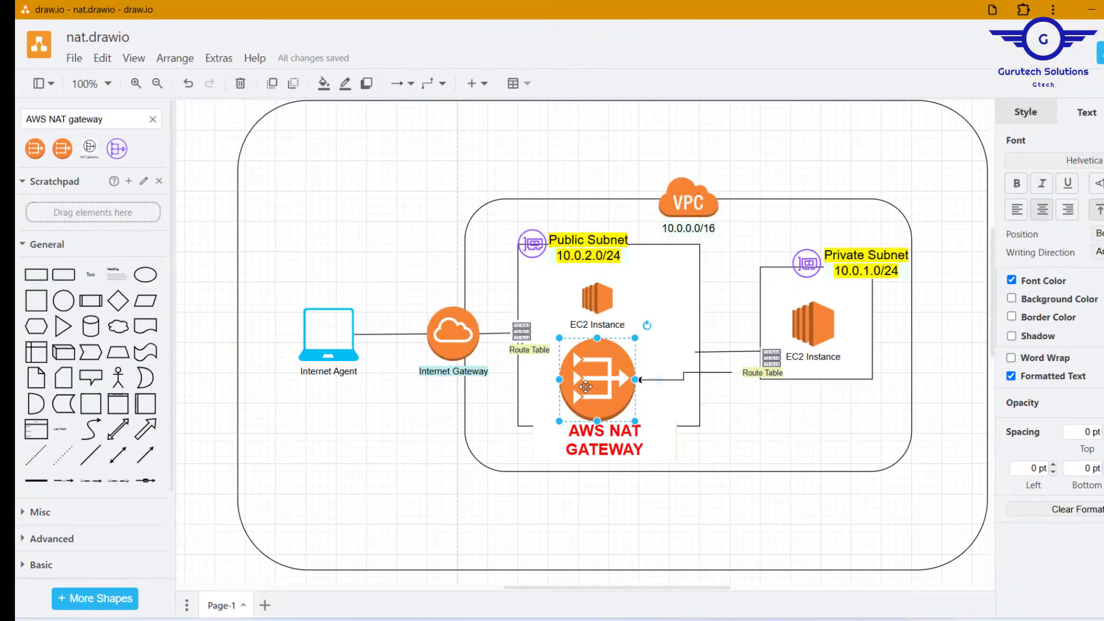
pyautogui.click(1091, 13)
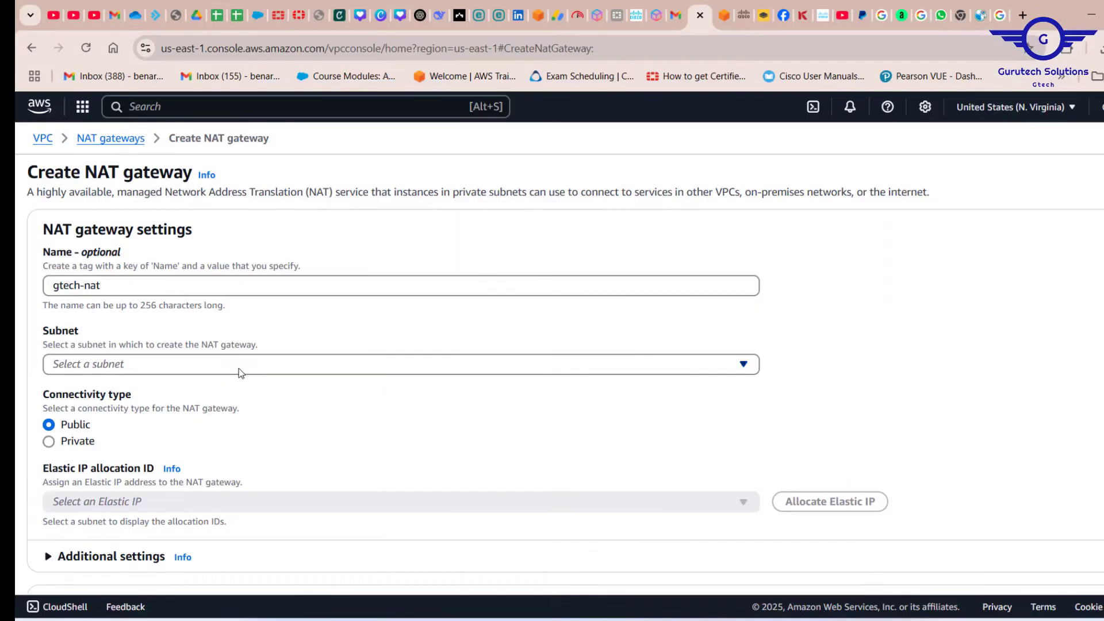
pyautogui.click(239, 368)
pyautogui.scroll(-3, 259, 441)
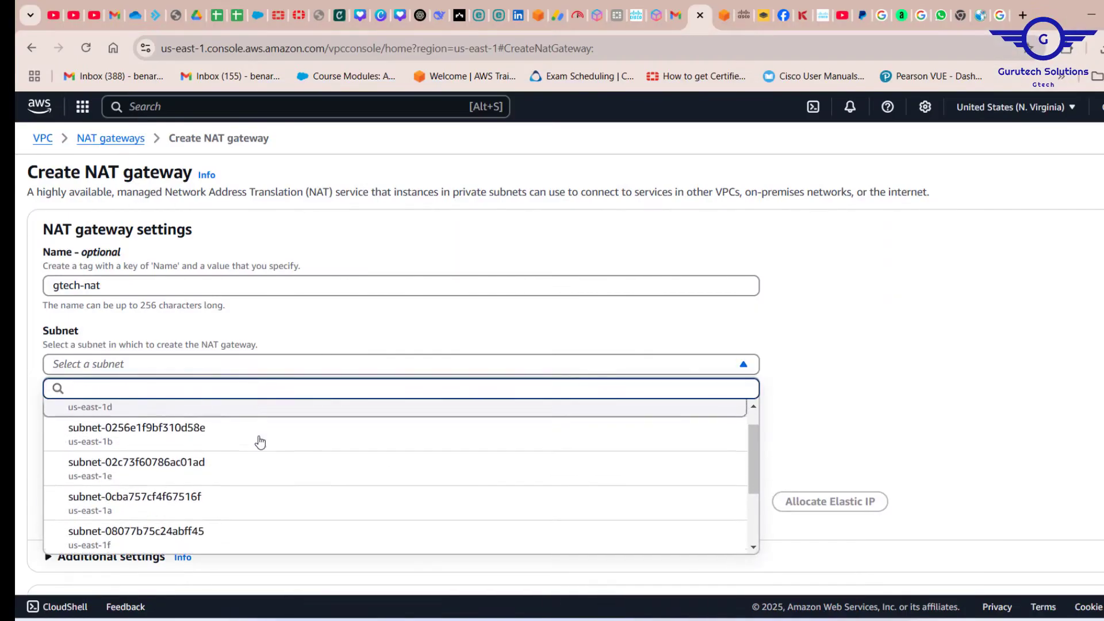
pyautogui.scroll(-1, 260, 442)
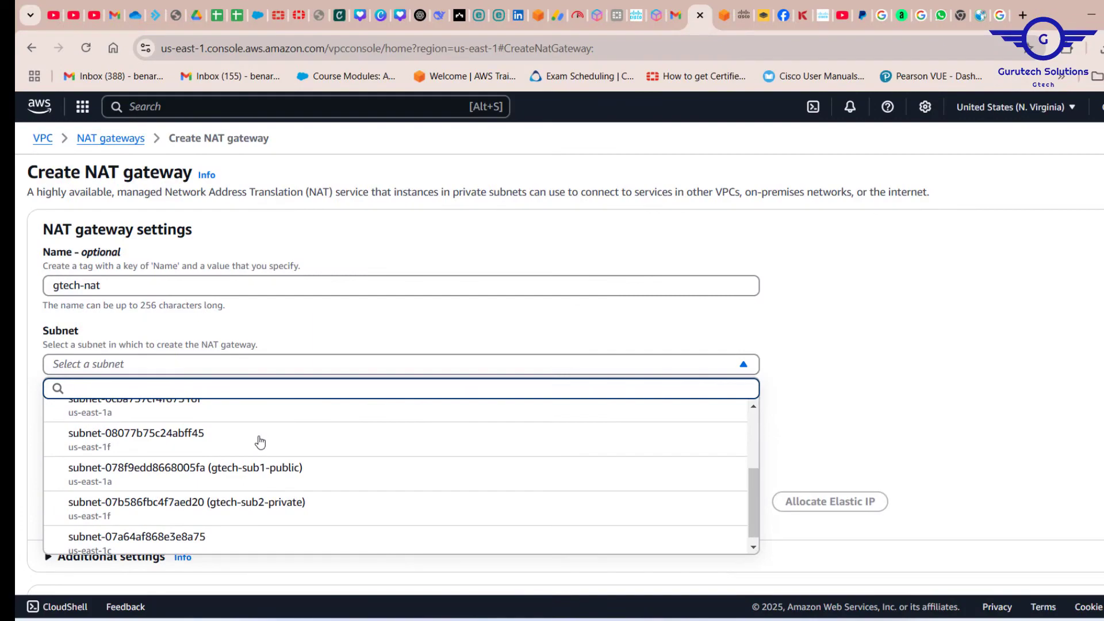
pyautogui.click(314, 485)
pyautogui.scroll(-2, 387, 453)
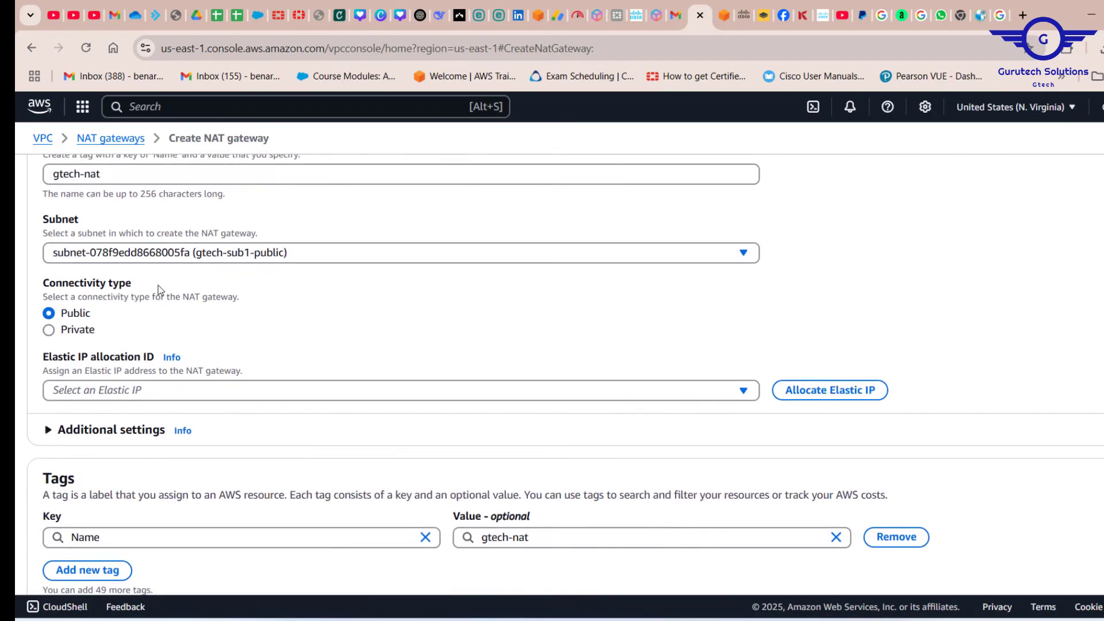
pyautogui.scroll(-1, 160, 289)
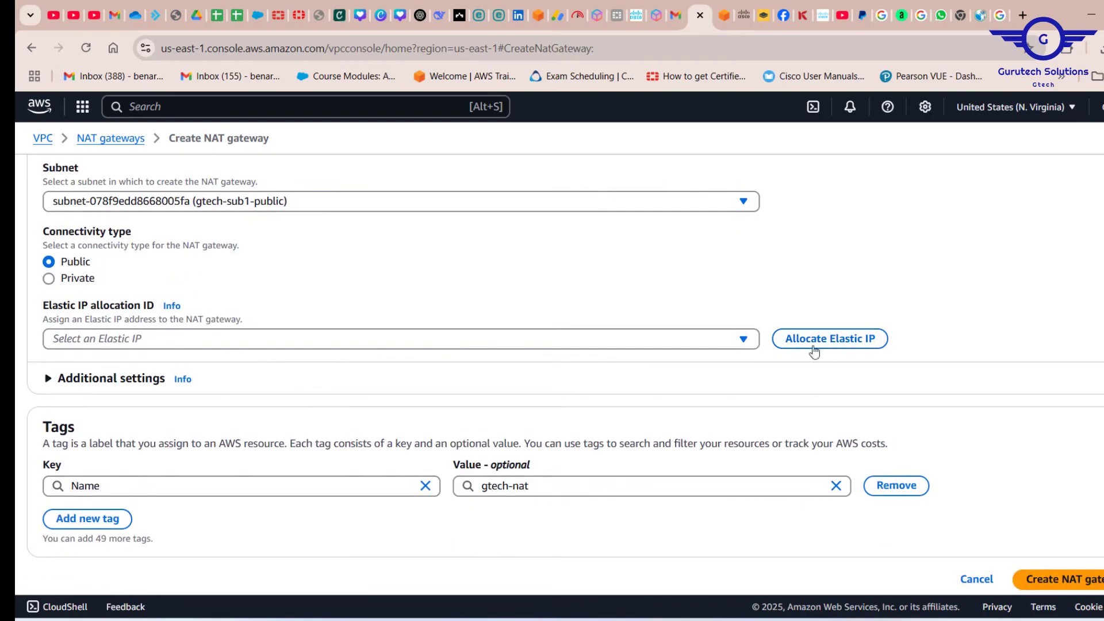
# Assign the Elastic IP allocation eipalloc-0830ce61e3fc5f351 to gtech-nat and create the public NAT gateway.
pyautogui.moveTo(55, 309); pyautogui.dragTo(127, 310)
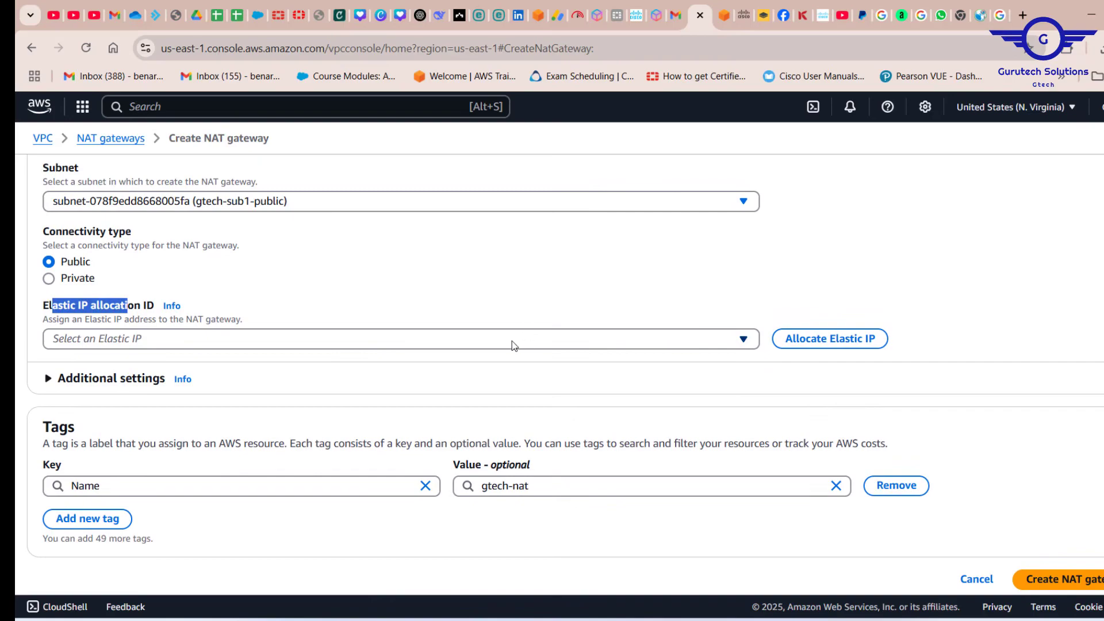
pyautogui.click(513, 343)
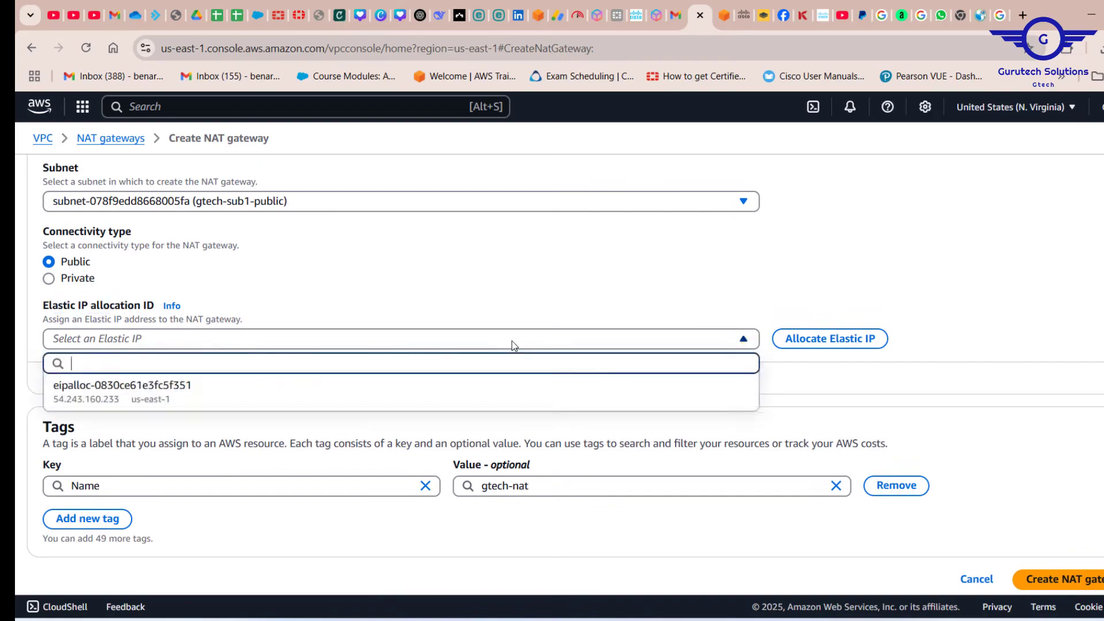
pyautogui.click(196, 402)
pyautogui.scroll(-1, 441, 428)
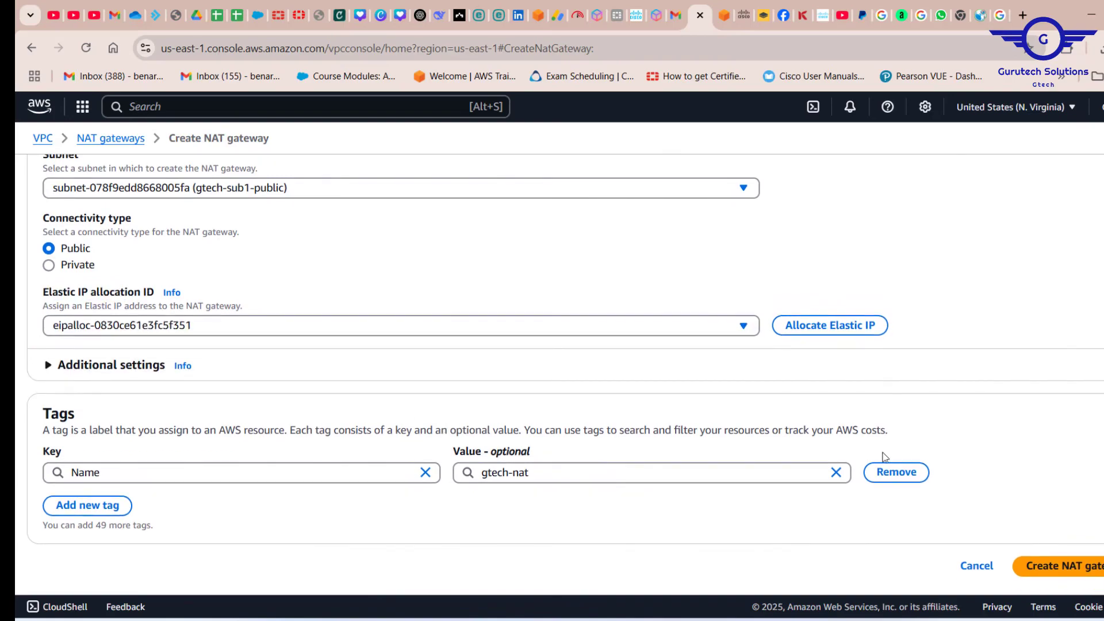
pyautogui.click(1066, 569)
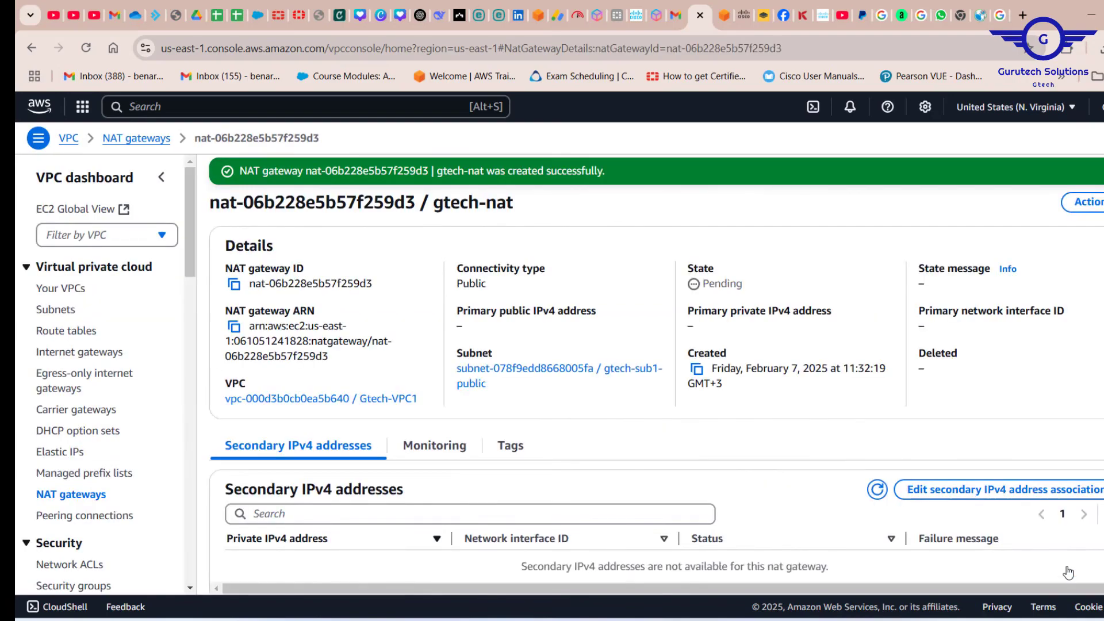
# Check the state of gtech-nat in the list of NAT gateways.
pyautogui.hscroll(1, 1068, 572)
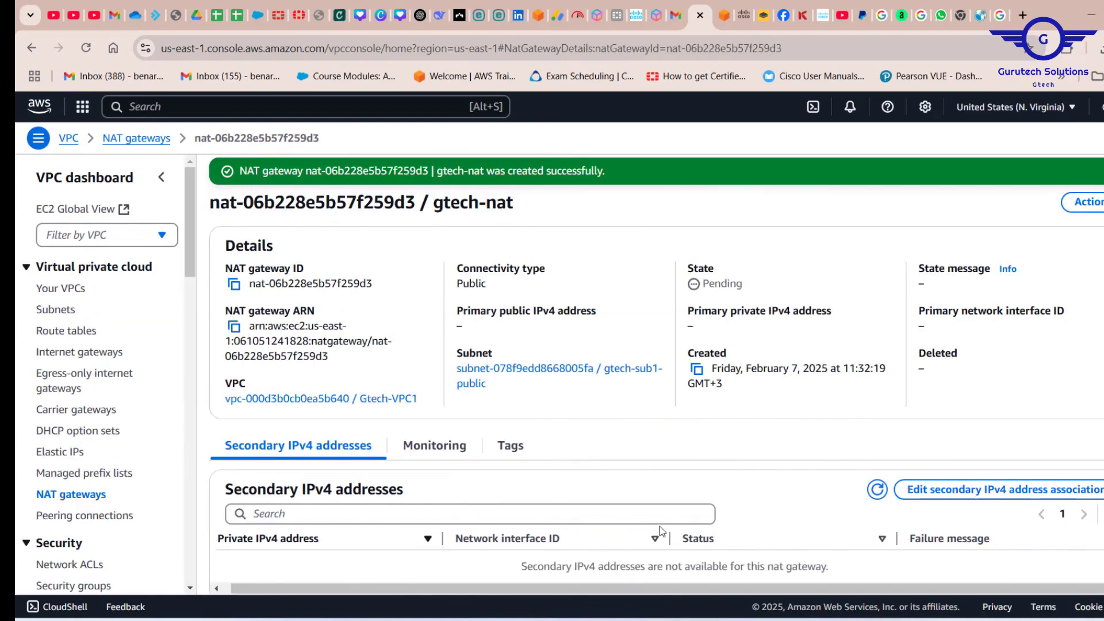
pyautogui.click(64, 501)
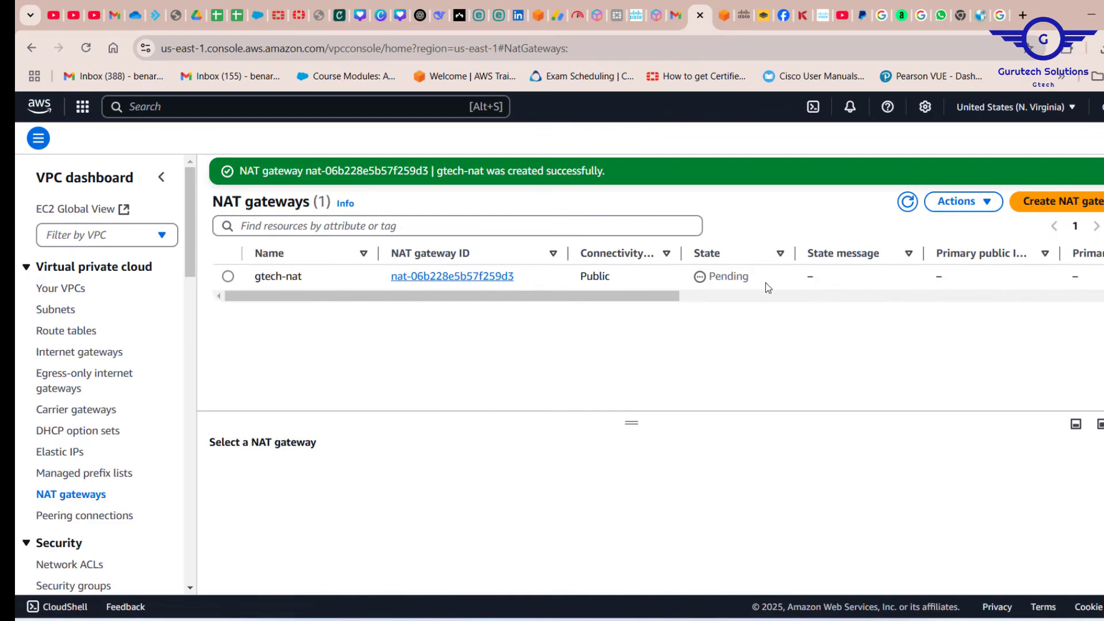
pyautogui.moveTo(745, 287); pyautogui.dragTo(705, 278)
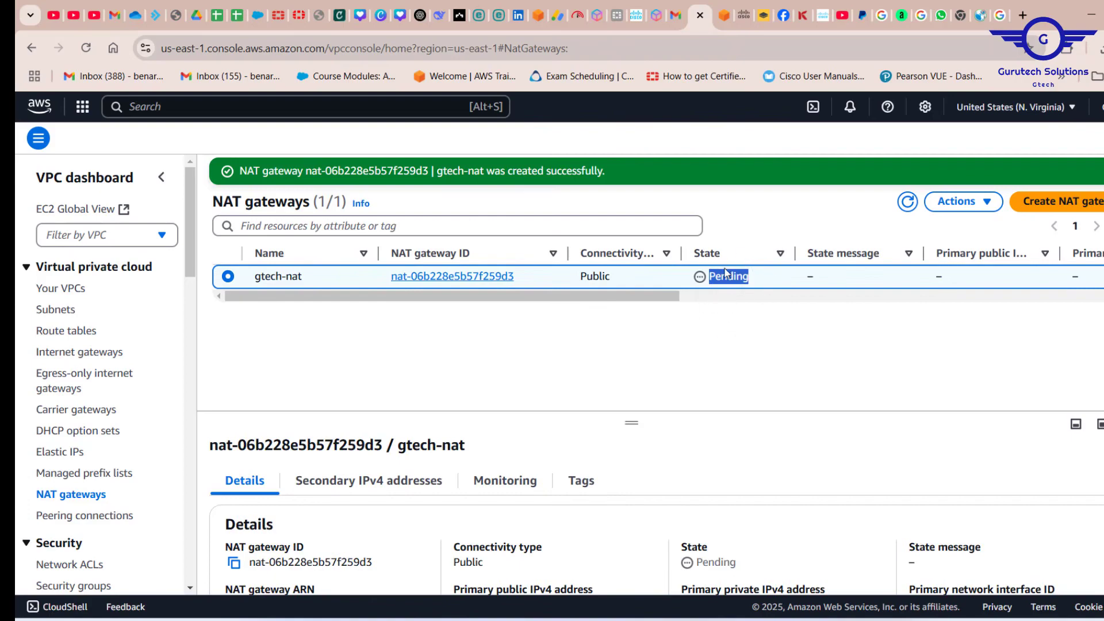
pyautogui.click(746, 310)
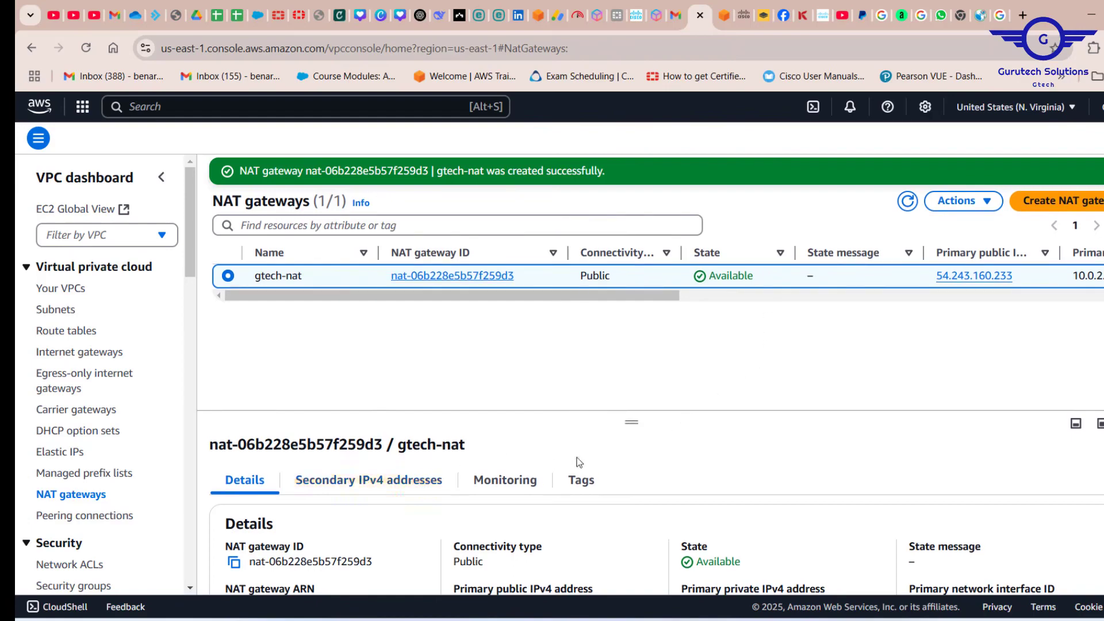
pyautogui.scroll(-2, 579, 462)
pyautogui.scroll(2, 388, 501)
# In the private instance's terminal session, stop the running ping, test connectivity to 8.8.8.8 once more and stop that ping.
pyautogui.click(724, 15)
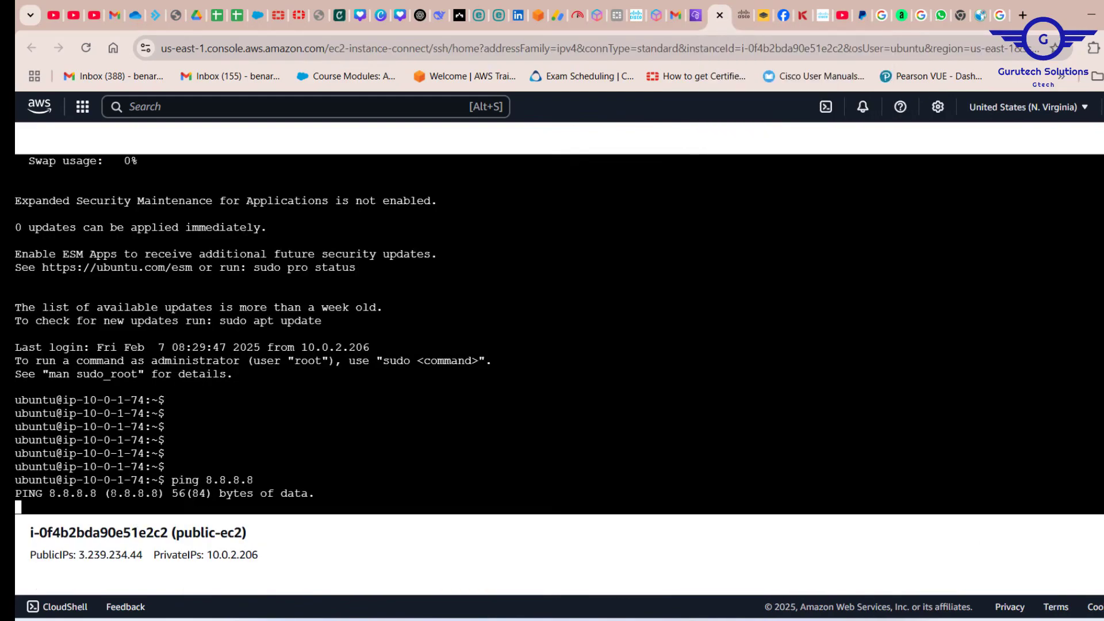
pyautogui.hotkey('ctrl', 'c')
pyautogui.hotkey('ctrl', 'c')
pyautogui.hotkey('ctrl', 'c')
pyautogui.hotkey('ctrl', 'c')
pyautogui.press('Up')
pyautogui.press('Return')
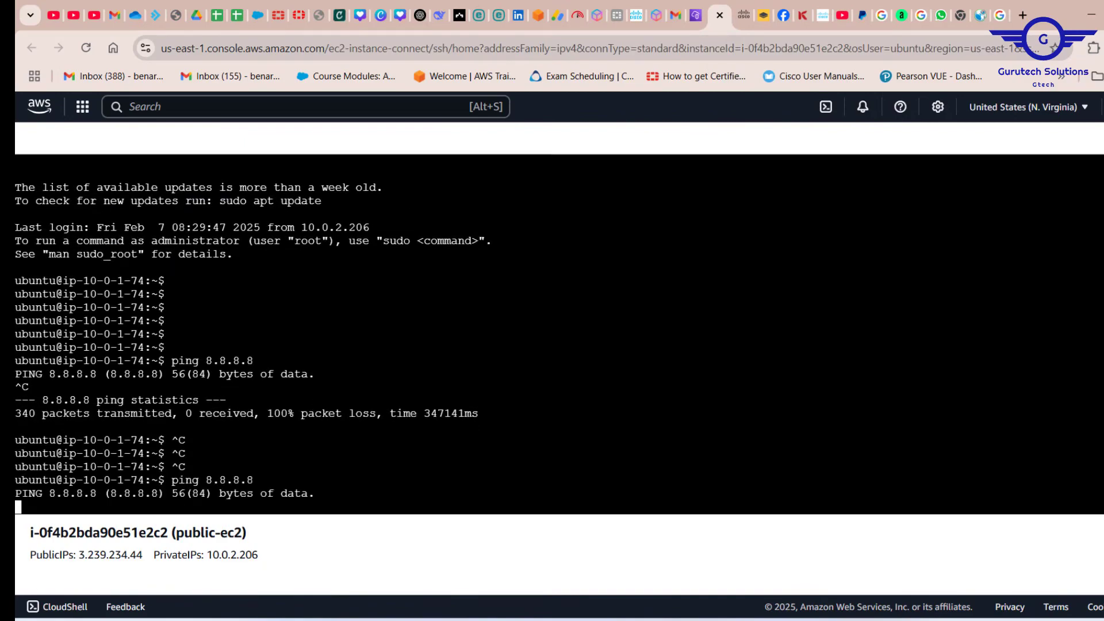
pyautogui.moveTo(260, 480); pyautogui.dragTo(178, 480)
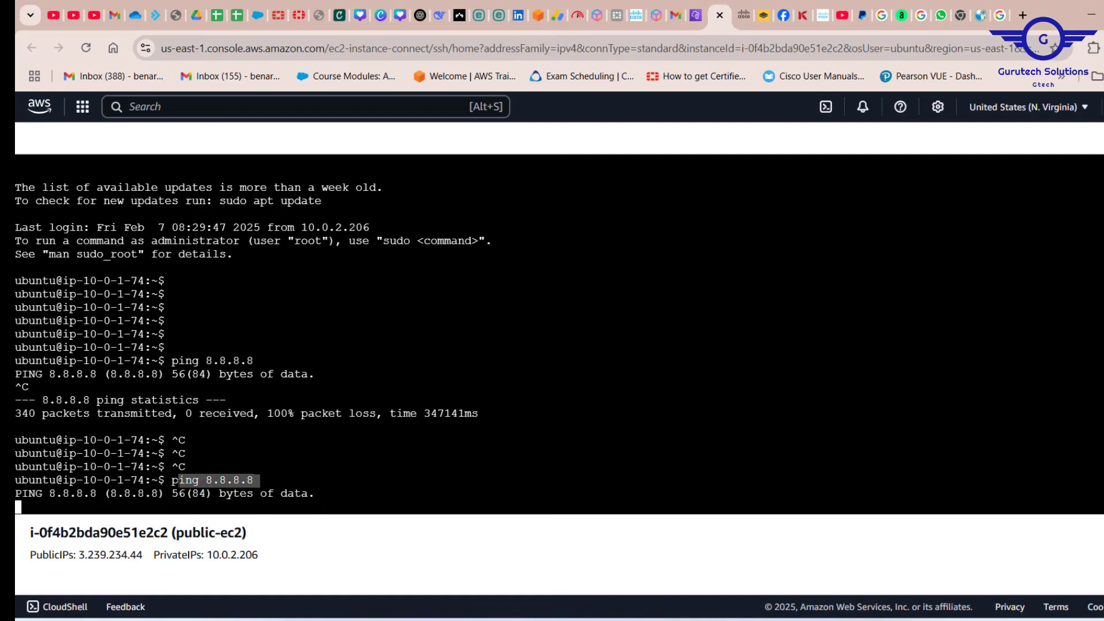
pyautogui.hotkey('ctrl', 'c')
pyautogui.hotkey('ctrl', 'c')
pyautogui.hotkey('ctrl', 'c')
pyautogui.hotkey('ctrl', 'c')
pyautogui.hotkey('ctrl', 'c')
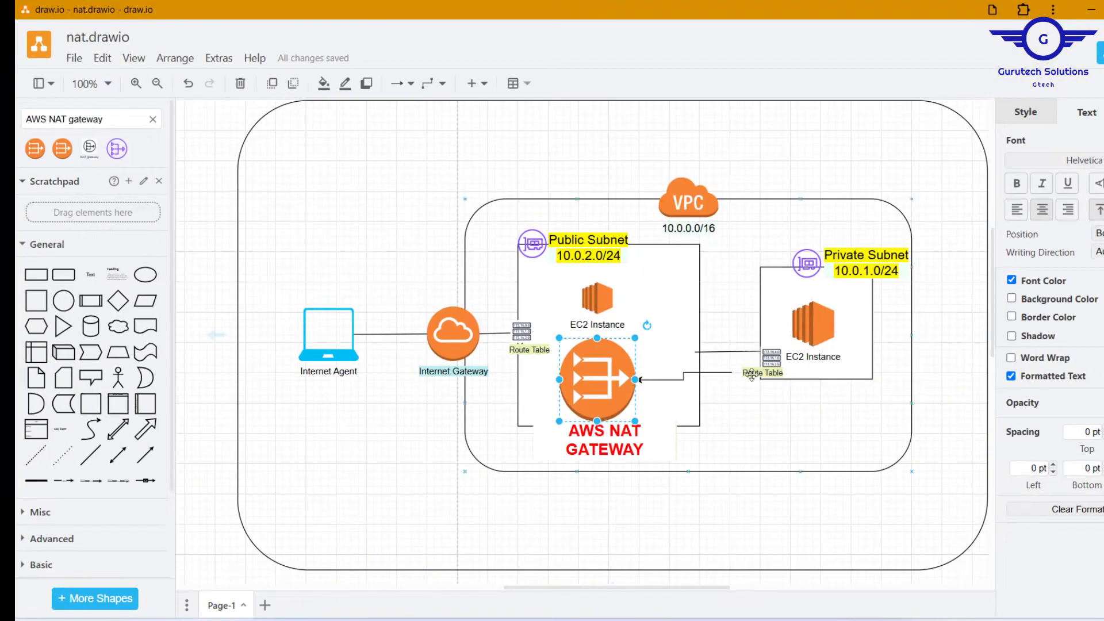
# Examine how the private subnet's route table links to the NAT gateway in the draw.io diagram.
pyautogui.click(771, 358)
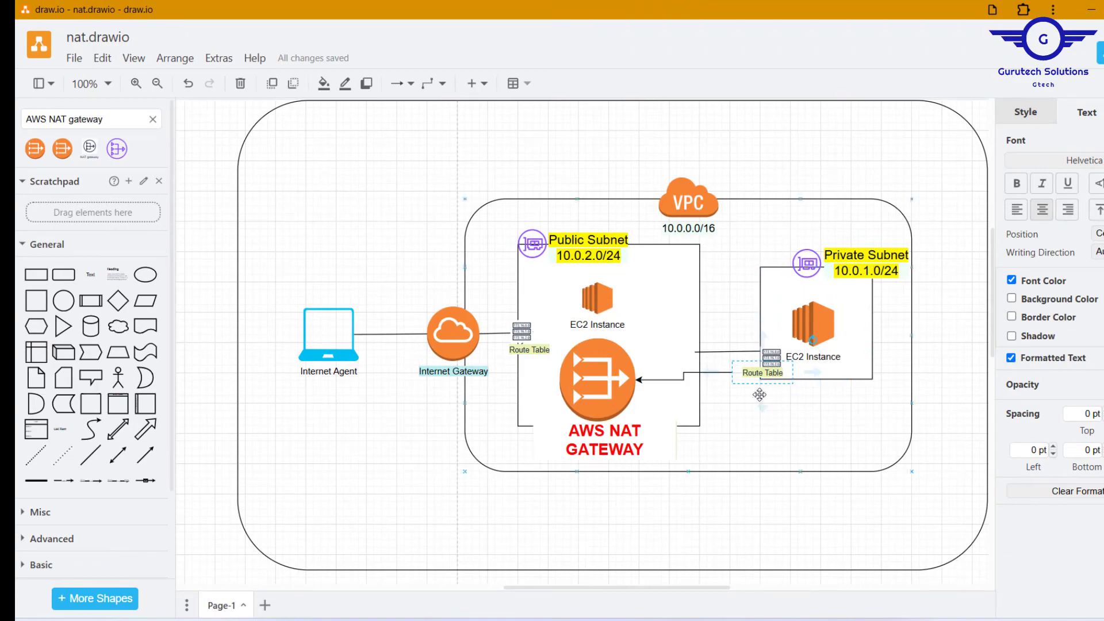
pyautogui.click(596, 372)
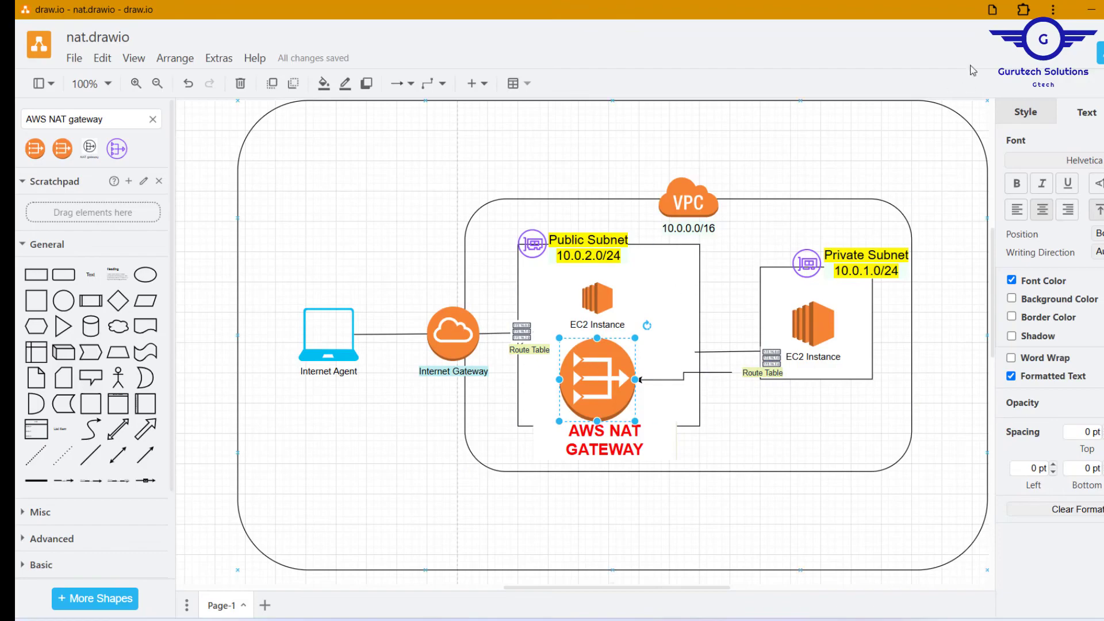
pyautogui.click(1090, 13)
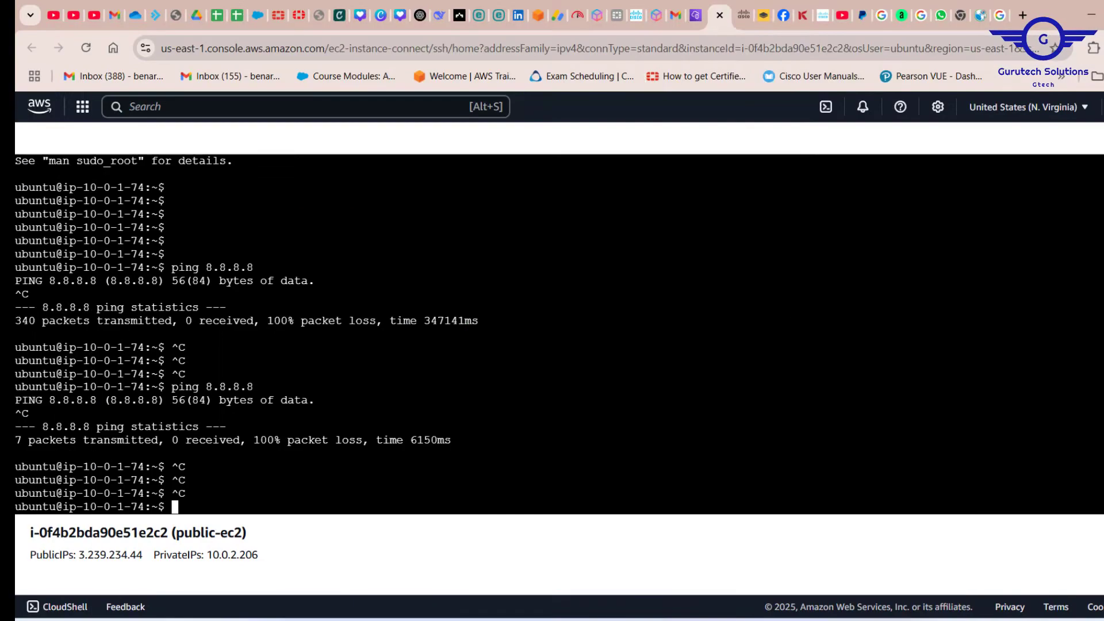
# Return to the VPC console, edit the routes of gtech-private-RT and add a route with destination 0.0.0.0/0.
pyautogui.click(698, 14)
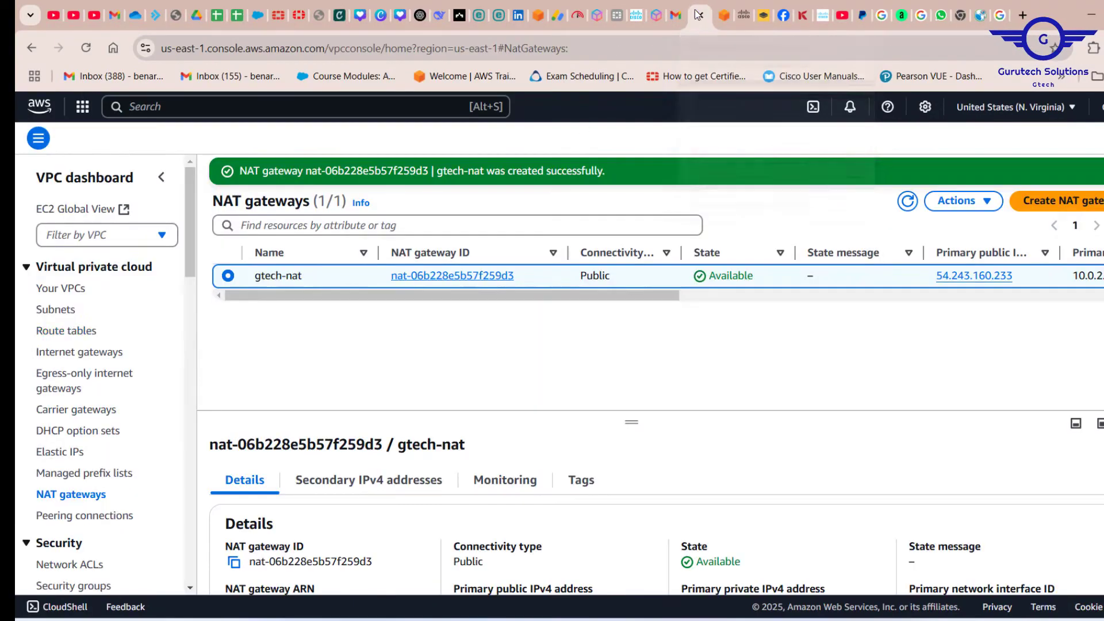
pyautogui.click(67, 332)
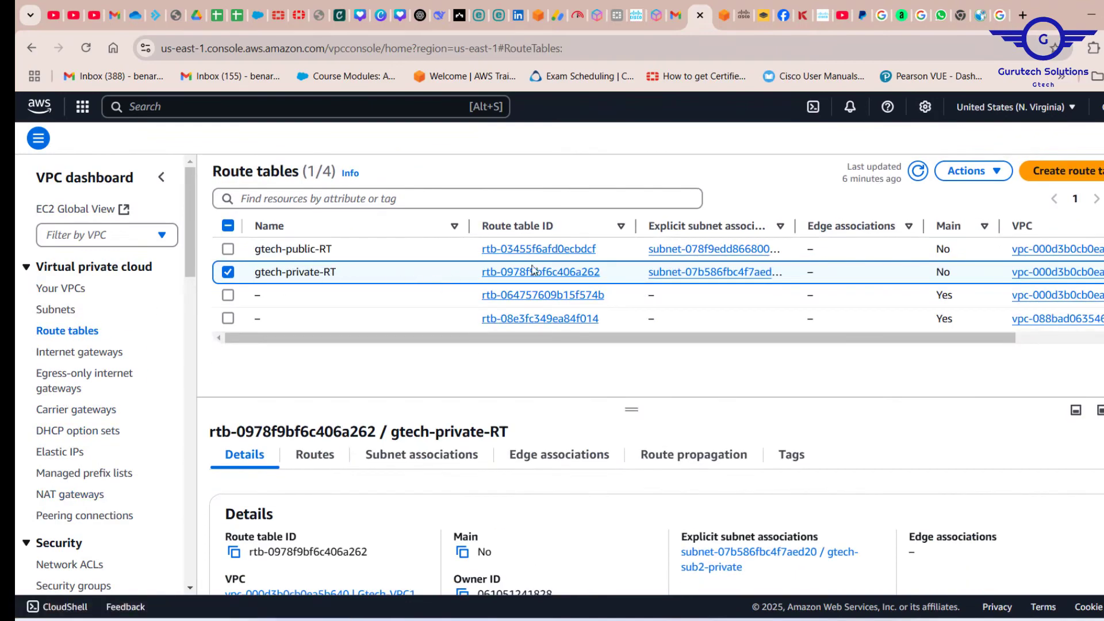
pyautogui.click(540, 273)
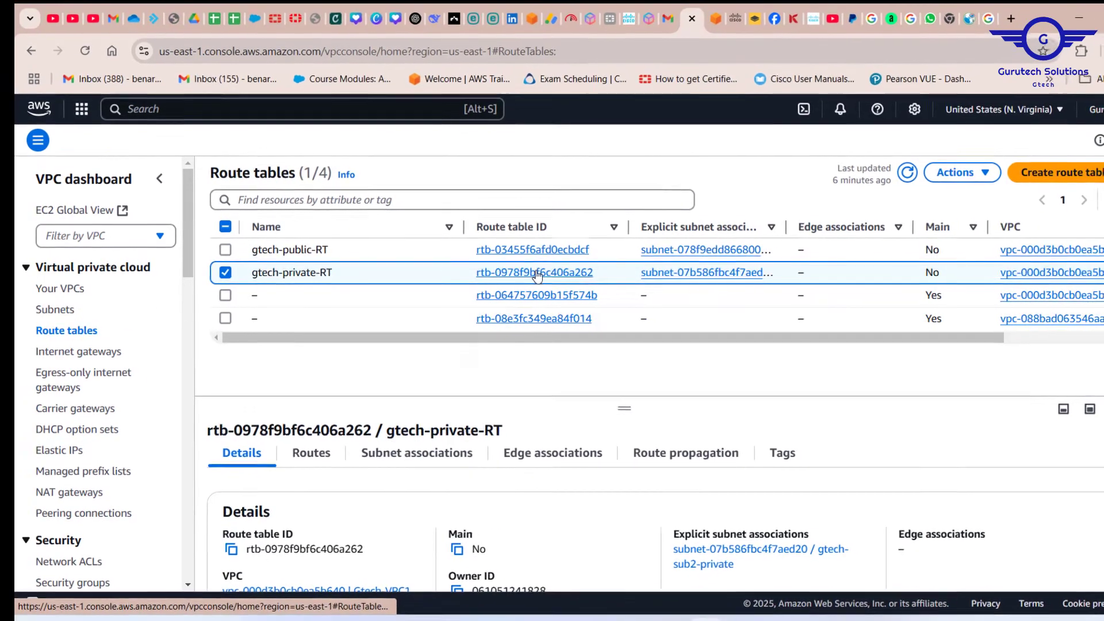
pyautogui.click(1081, 396)
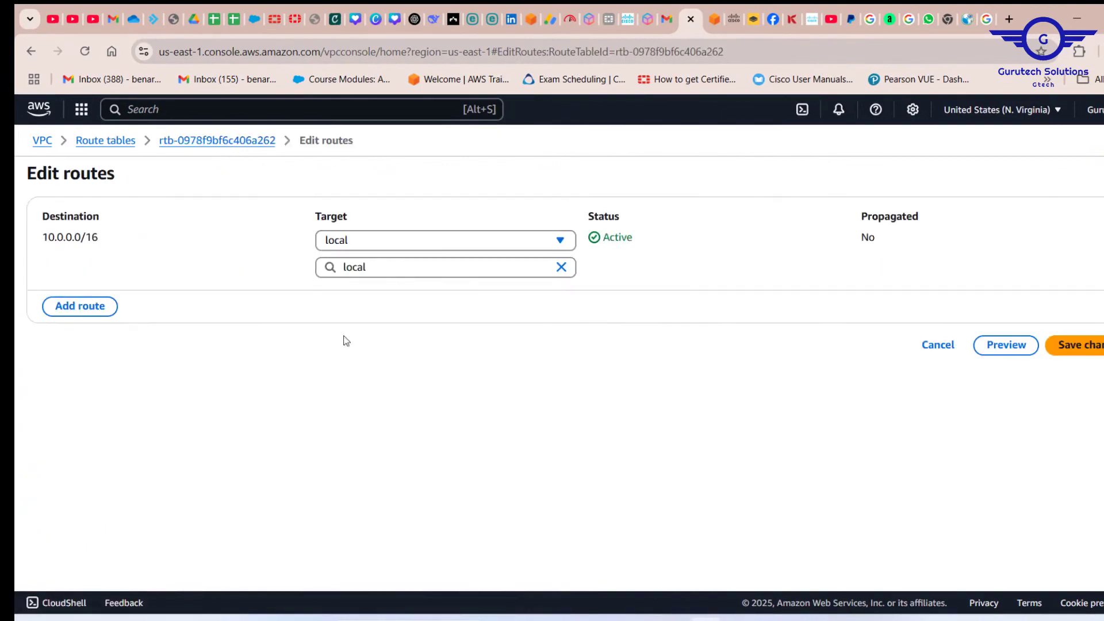
pyautogui.click(106, 306)
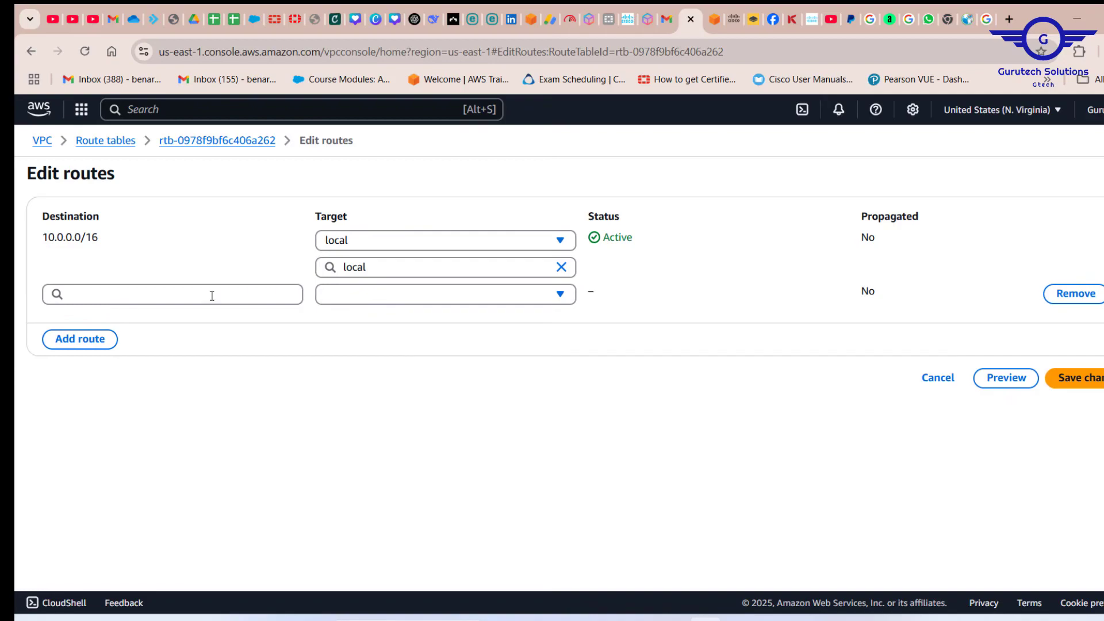
pyautogui.click(211, 296)
pyautogui.click(109, 320)
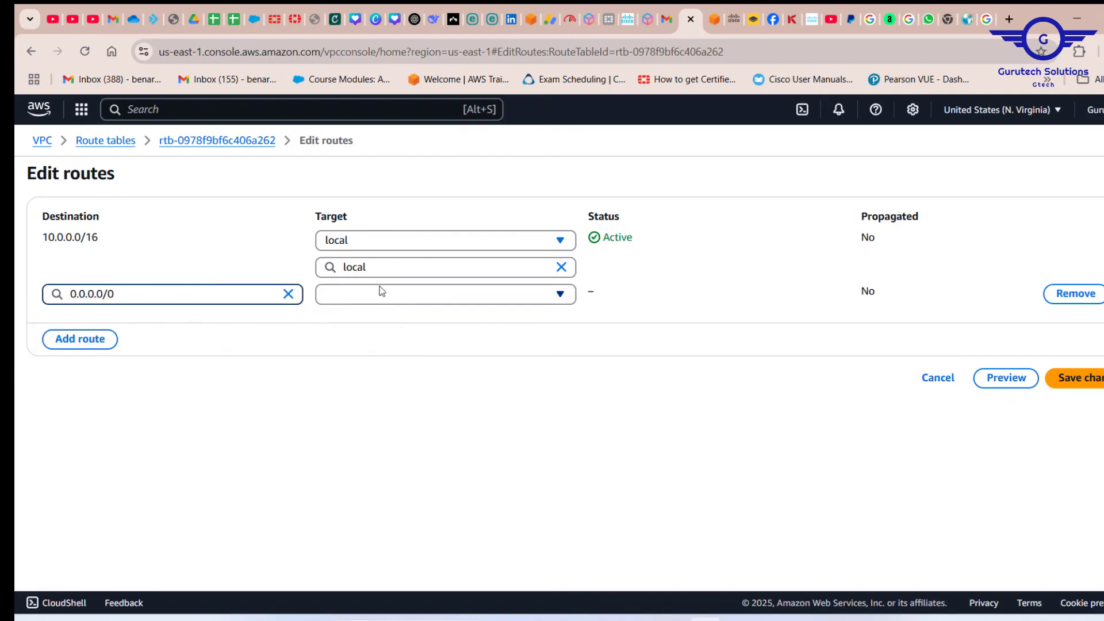
# Set the 0.0.0.0/0 route's target to the NAT gateway gtech-nat and save the route changes.
pyautogui.click(406, 295)
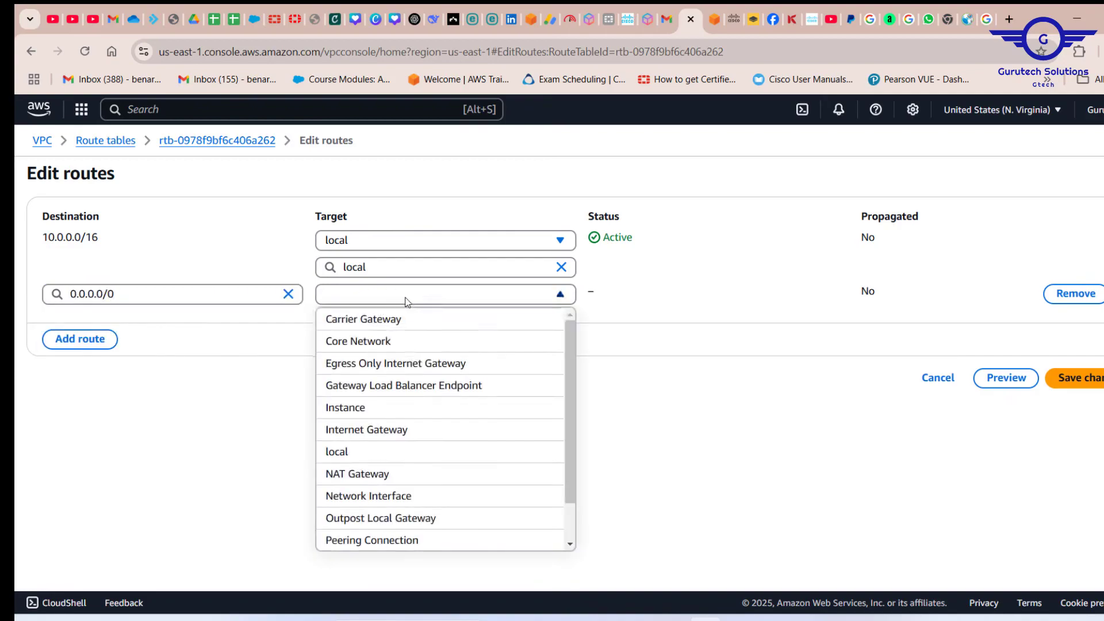
pyautogui.click(391, 476)
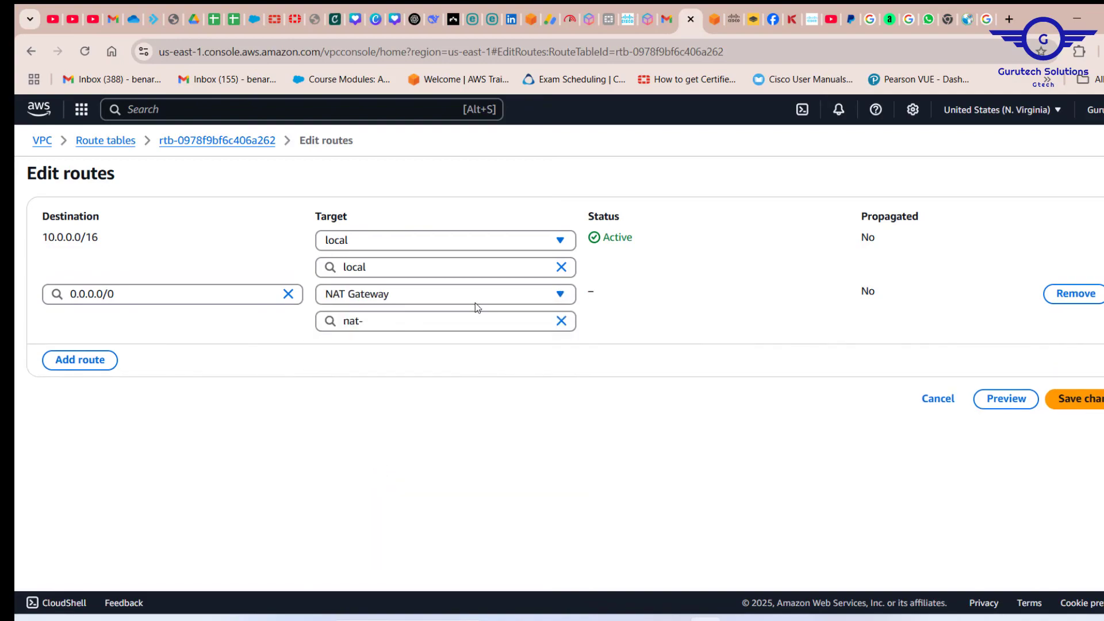
pyautogui.click(444, 323)
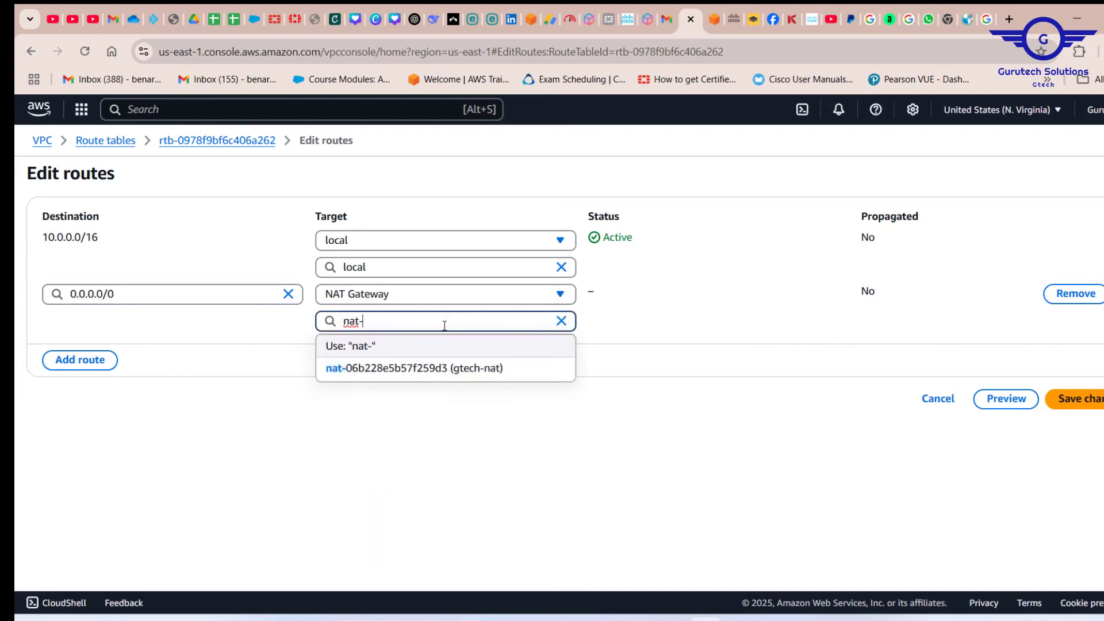
pyautogui.click(480, 371)
pyautogui.click(1079, 399)
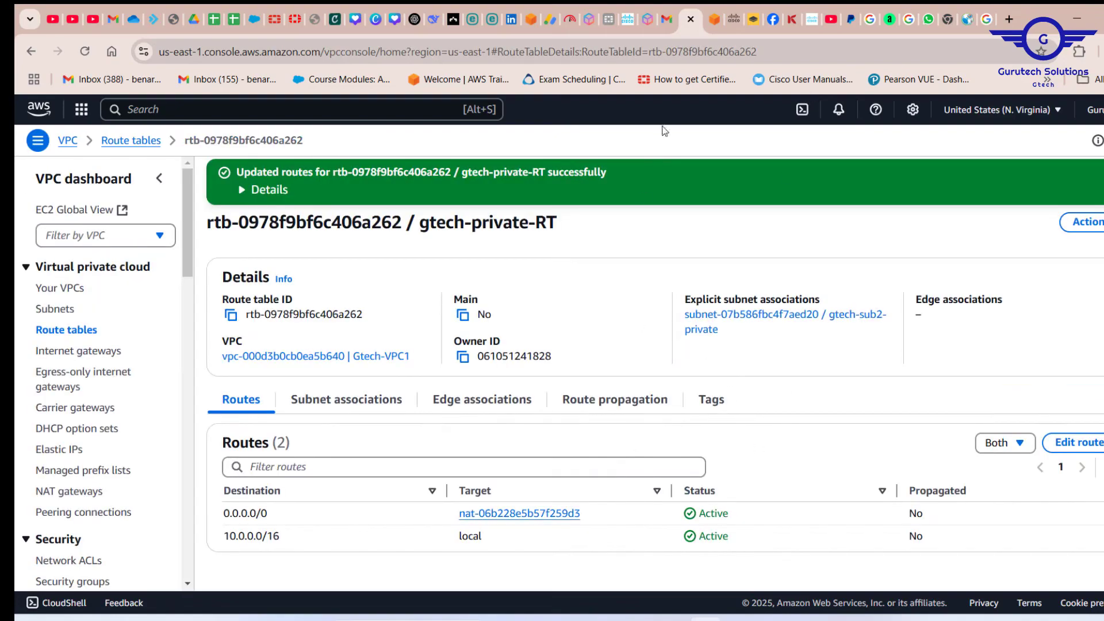
# Back in the private instance's terminal, ping 8.8.8.8 over the new route, stop it and begin another ping command.
pyautogui.click(715, 21)
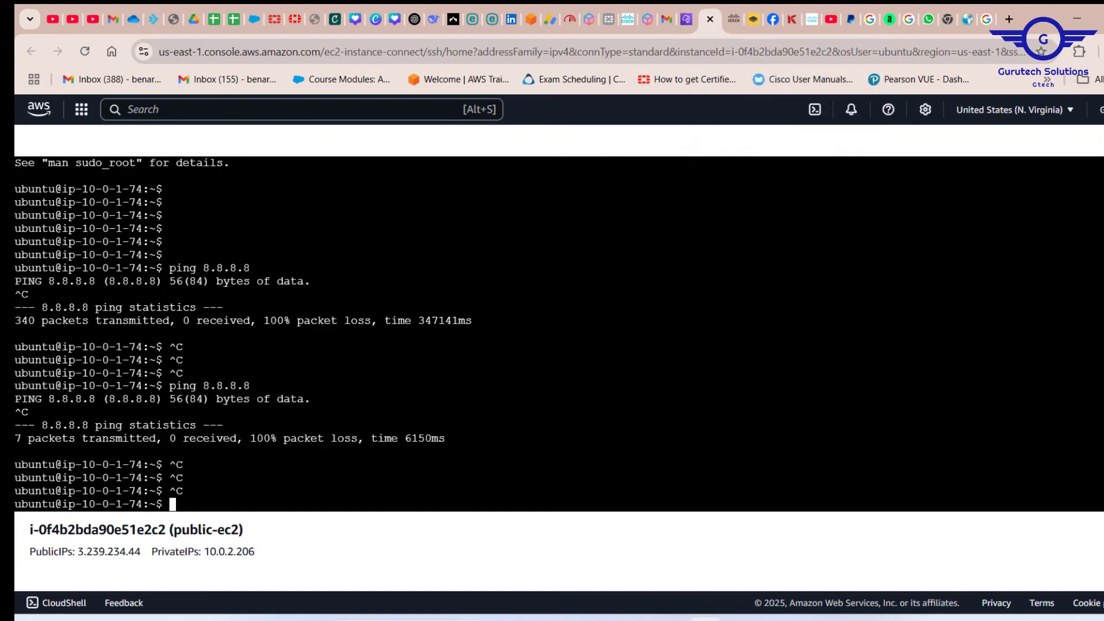
pyautogui.press('Up')
pyautogui.press('Return')
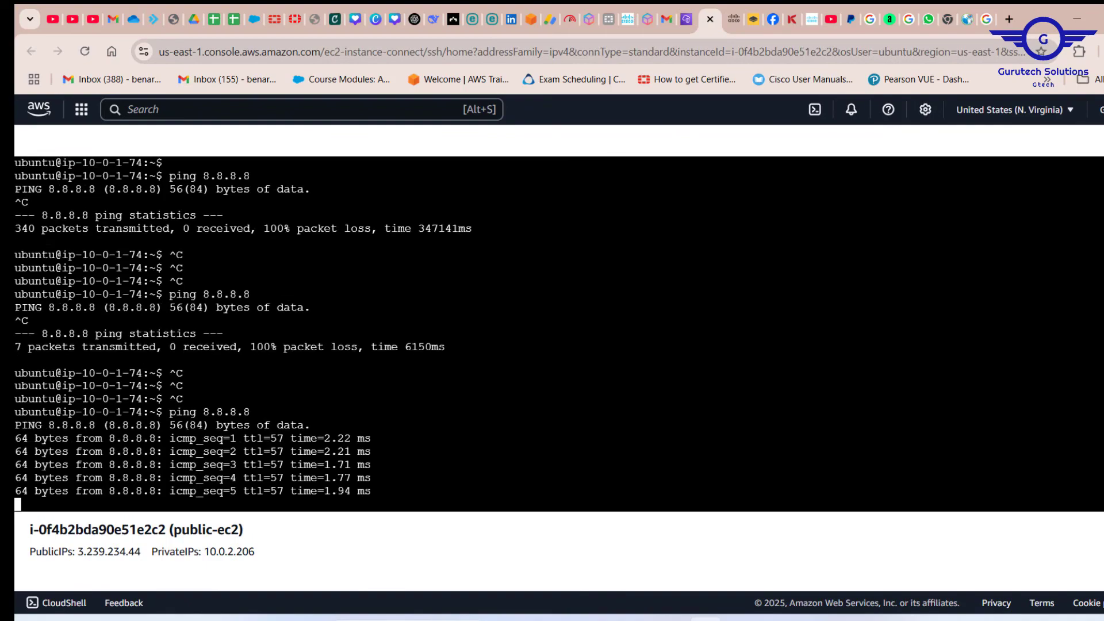
pyautogui.hotkey('ctrl', 'c')
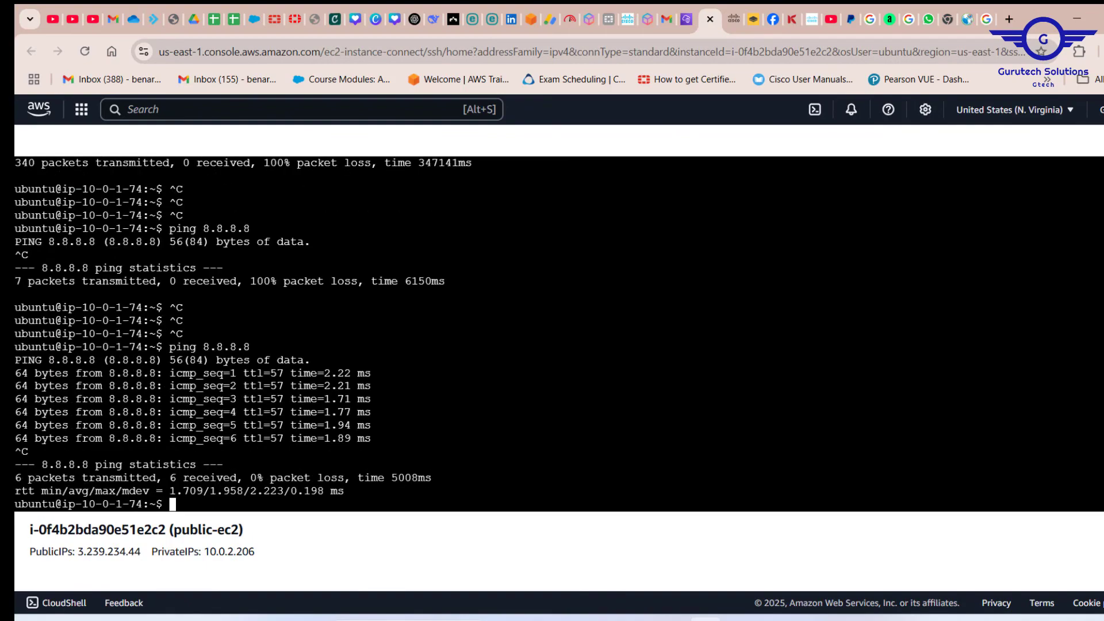
pyautogui.press('Return')
pyautogui.press('Return')
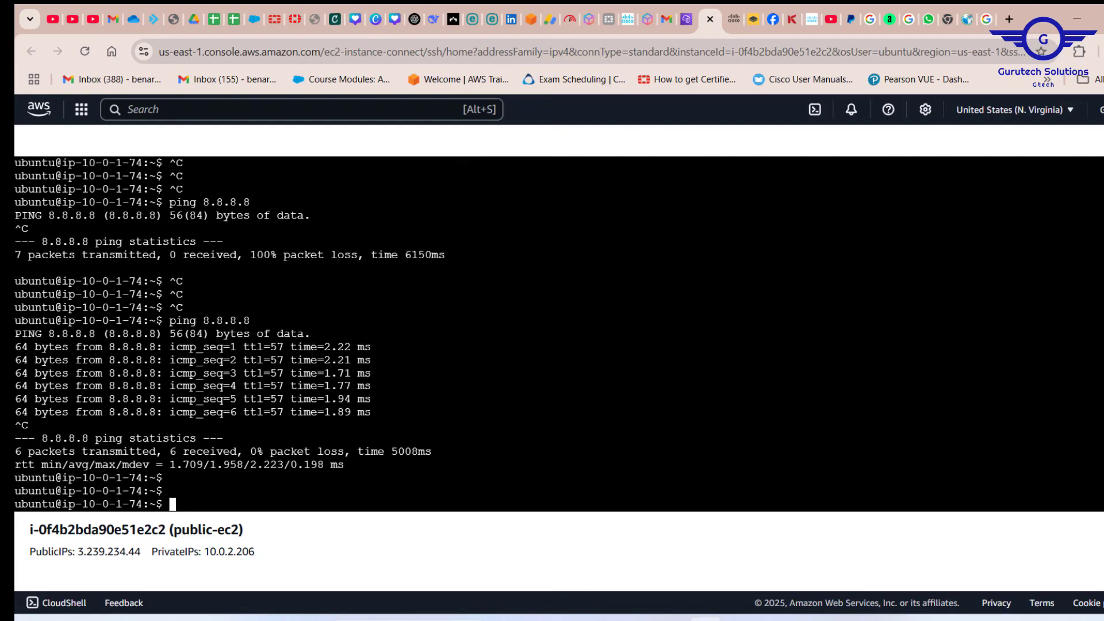
pyautogui.write('ping otom')
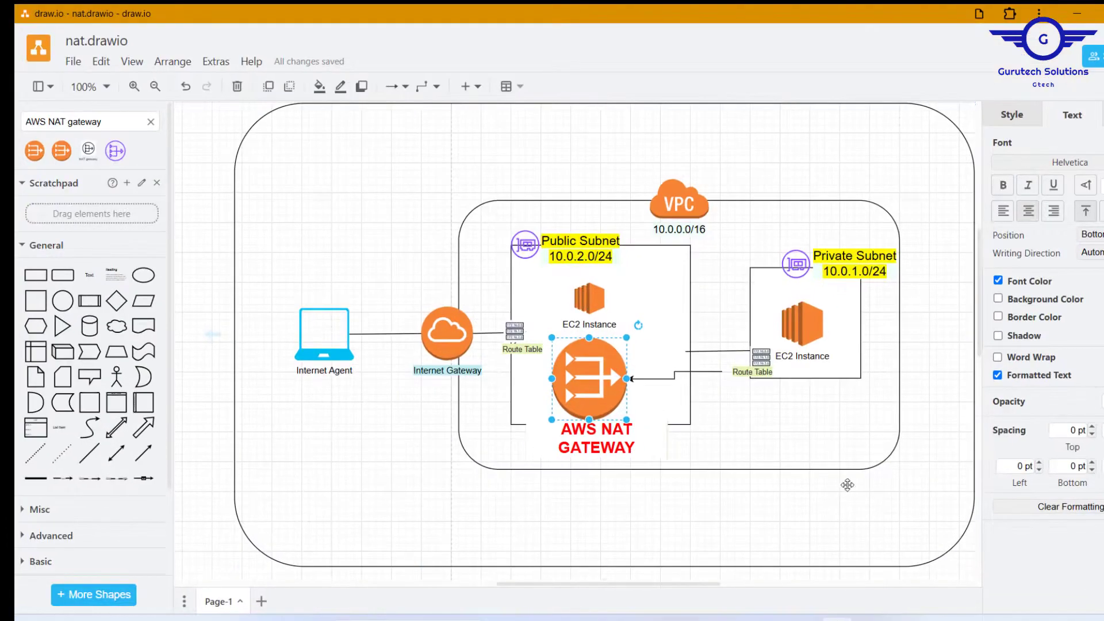
# Review the private subnet's connection to the AWS NAT gateway in the draw.io diagram.
pyautogui.click(937, 585)
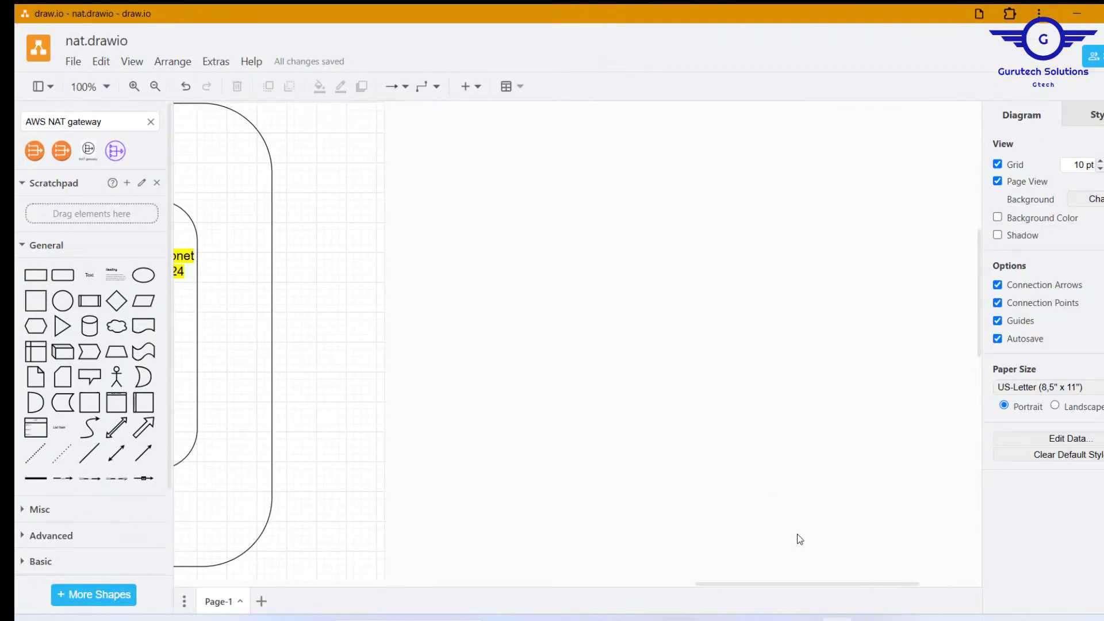
pyautogui.moveTo(783, 589); pyautogui.dragTo(596, 599)
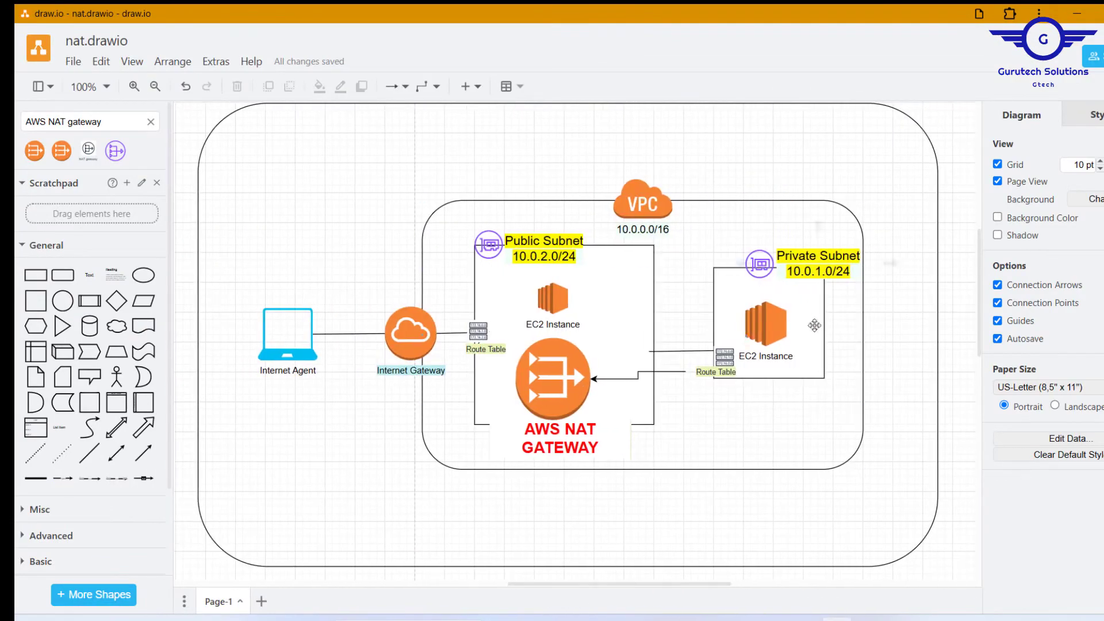
pyautogui.click(745, 456)
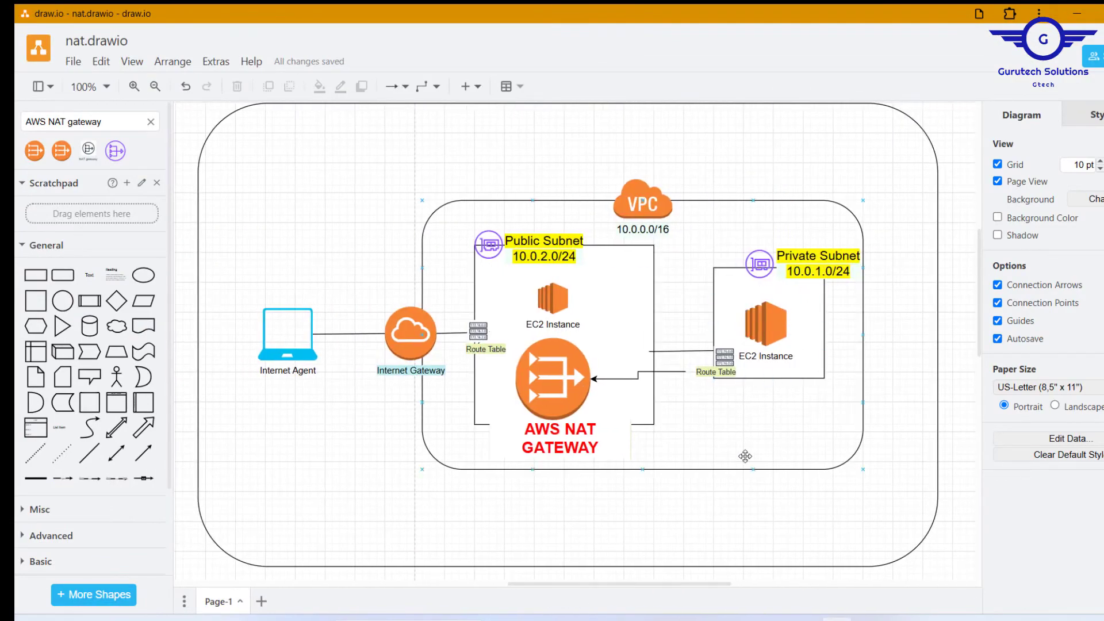